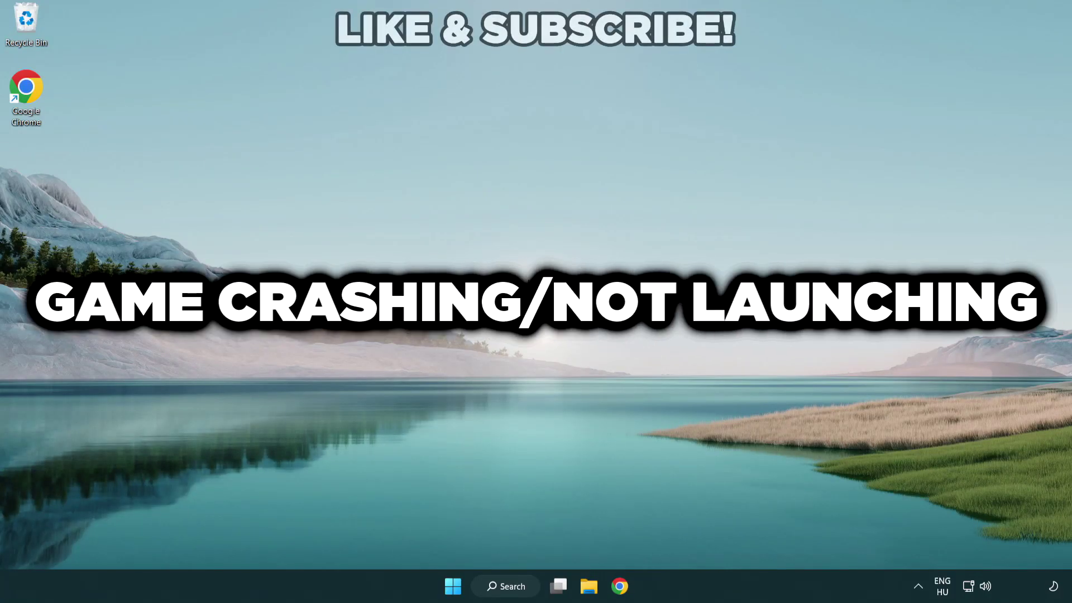
Step: Search for 'device manager' and open Device Manager from the best match
{"action": "left_click", "coordinate": [505, 586]}
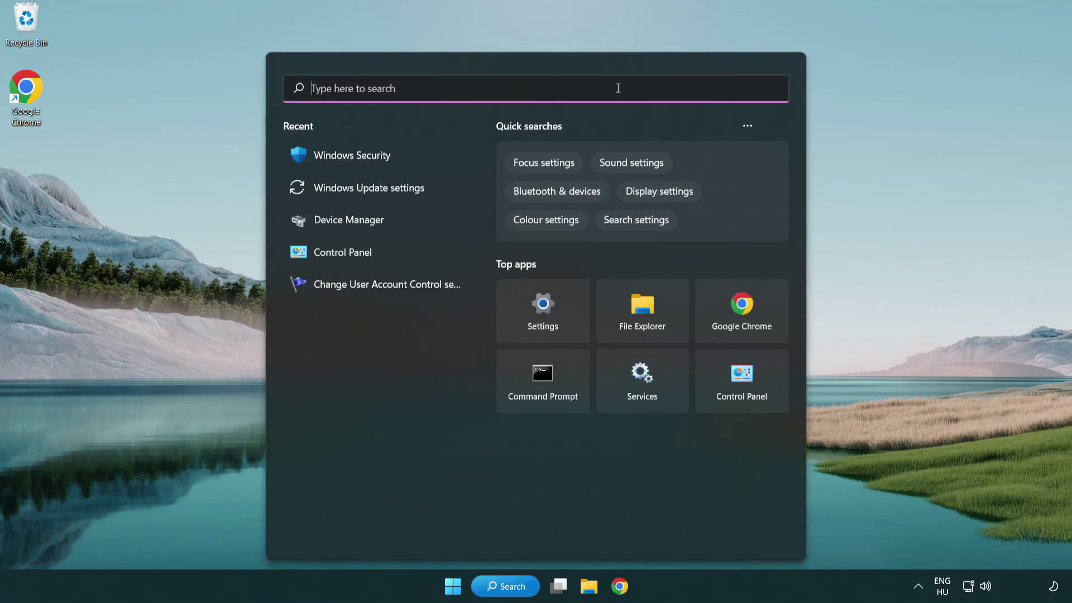
{"action": "type", "text": "device m"}
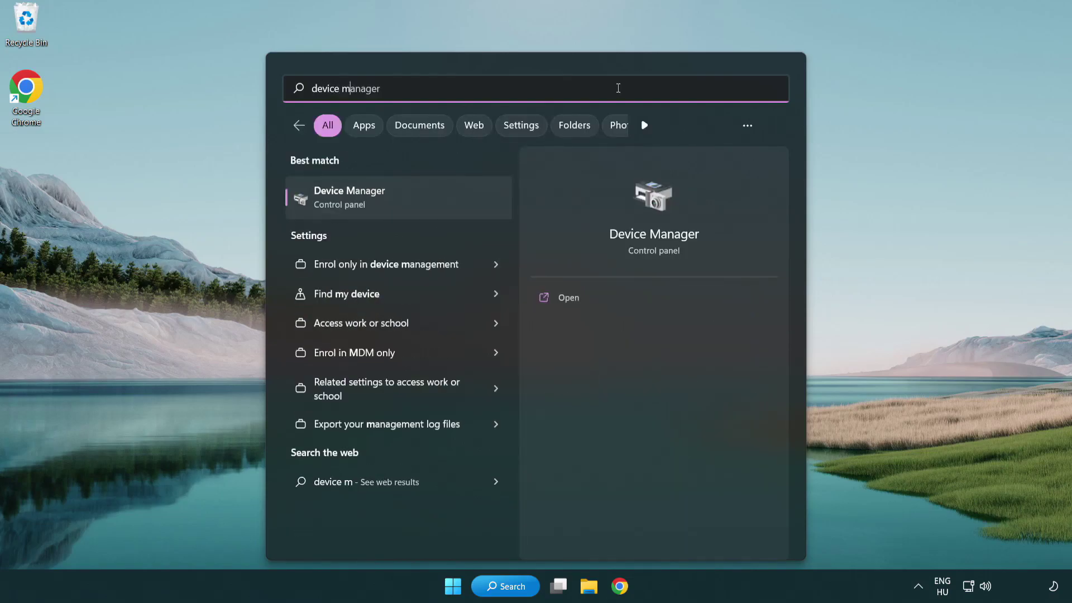
{"action": "type", "text": "anager"}
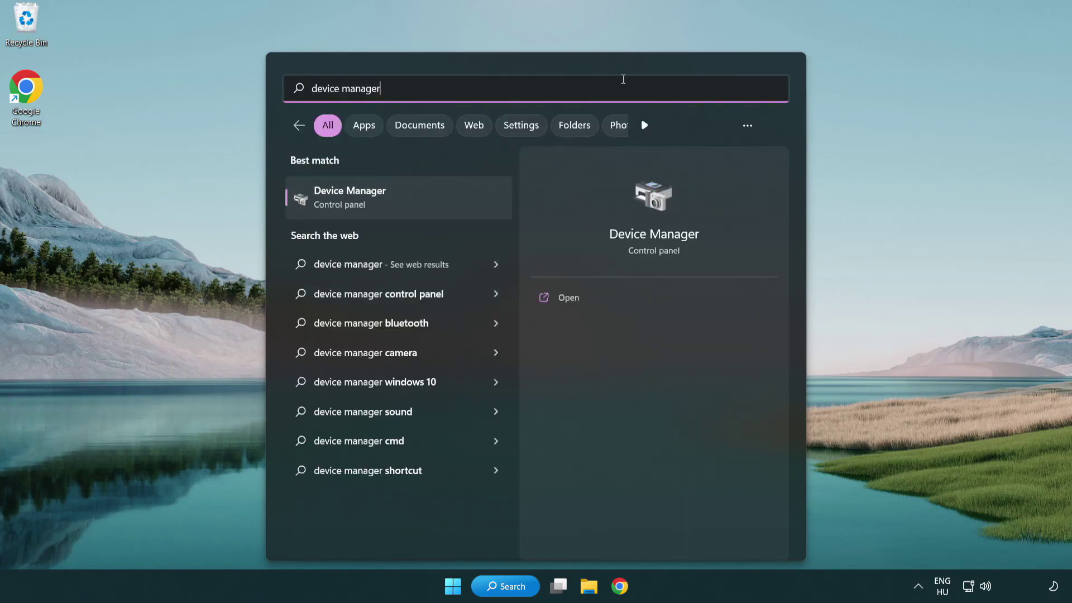
{"action": "left_click", "coordinate": [429, 206]}
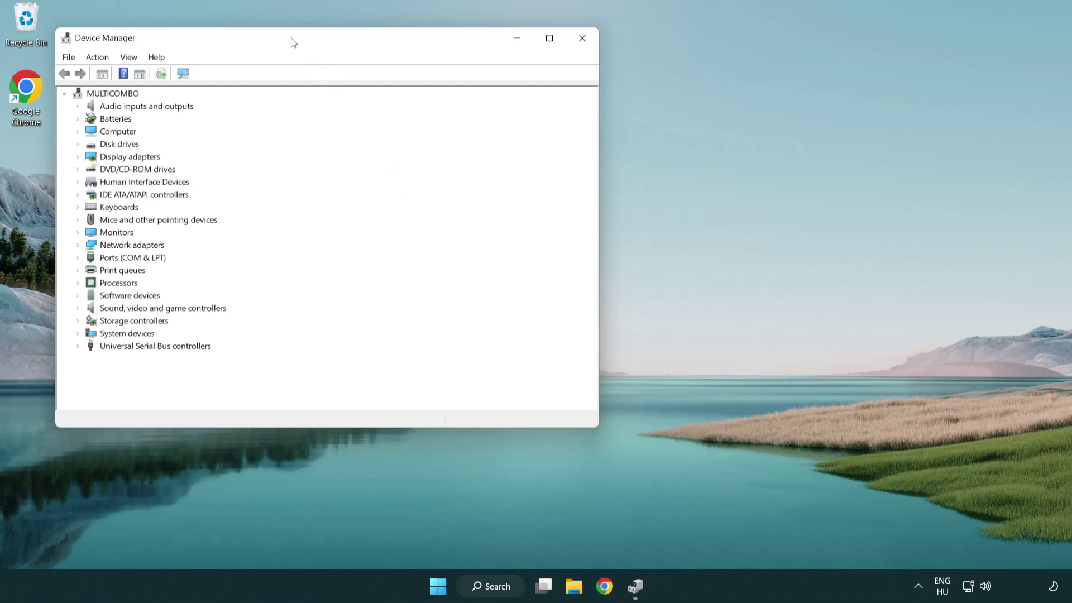
Step: Search automatically for a VMware SVGA 3D display adapter driver and dismiss the 'best driver installed' result
{"action": "left_click_drag", "start_coordinate": [292, 40], "coordinate": [471, 103]}
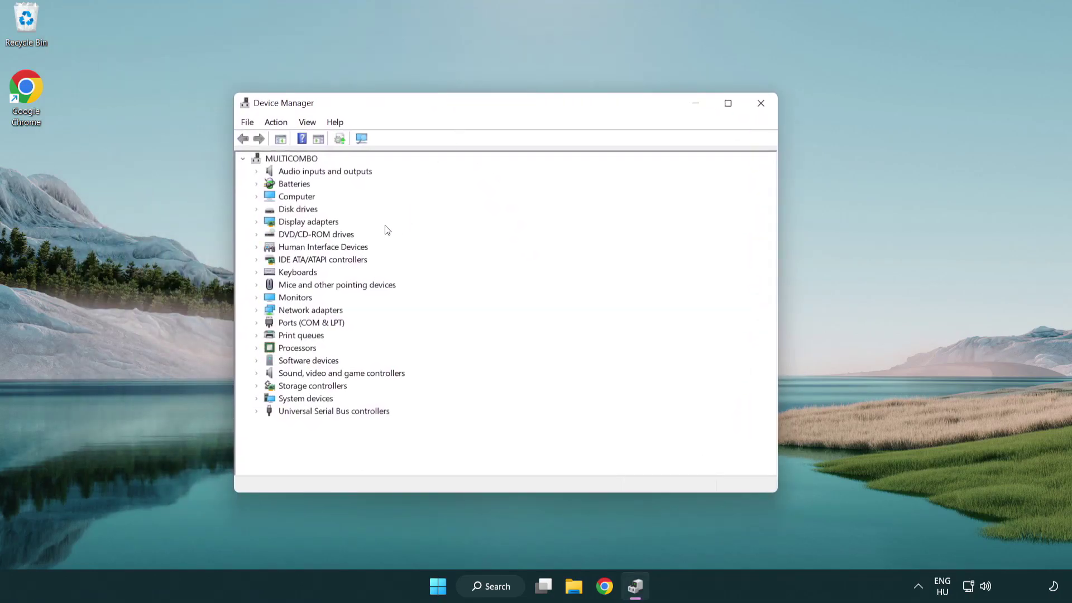
{"action": "left_click", "coordinate": [294, 223]}
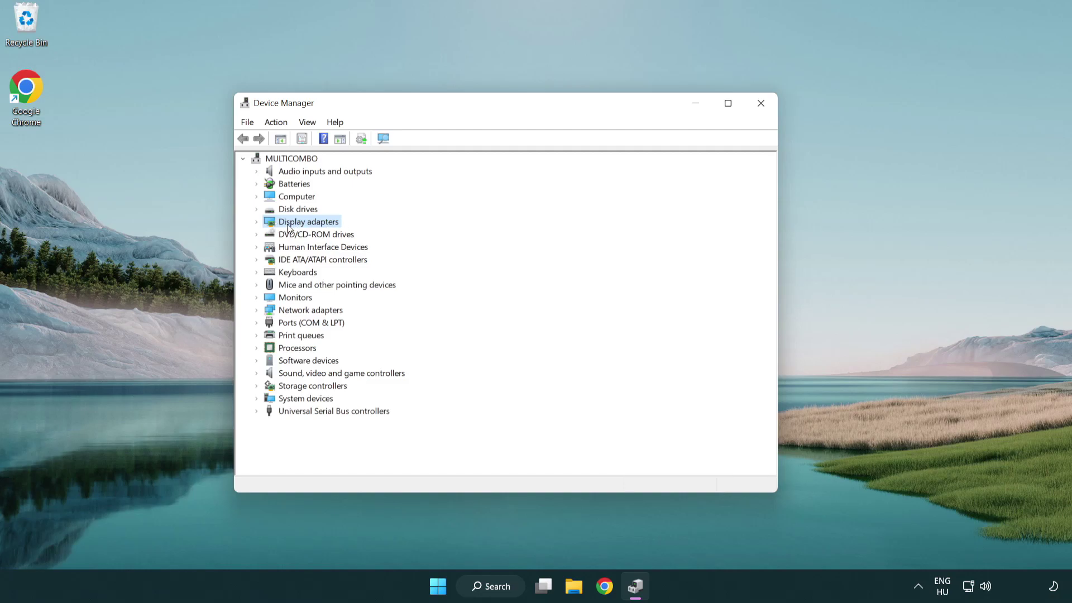
{"action": "left_click", "coordinate": [256, 223]}
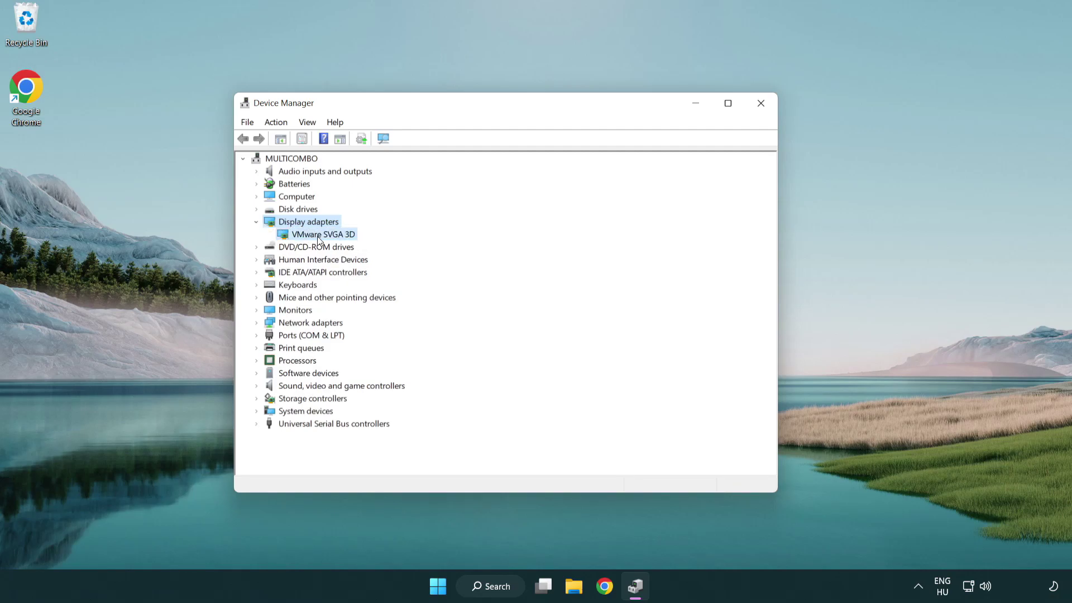
{"action": "left_click", "coordinate": [352, 236]}
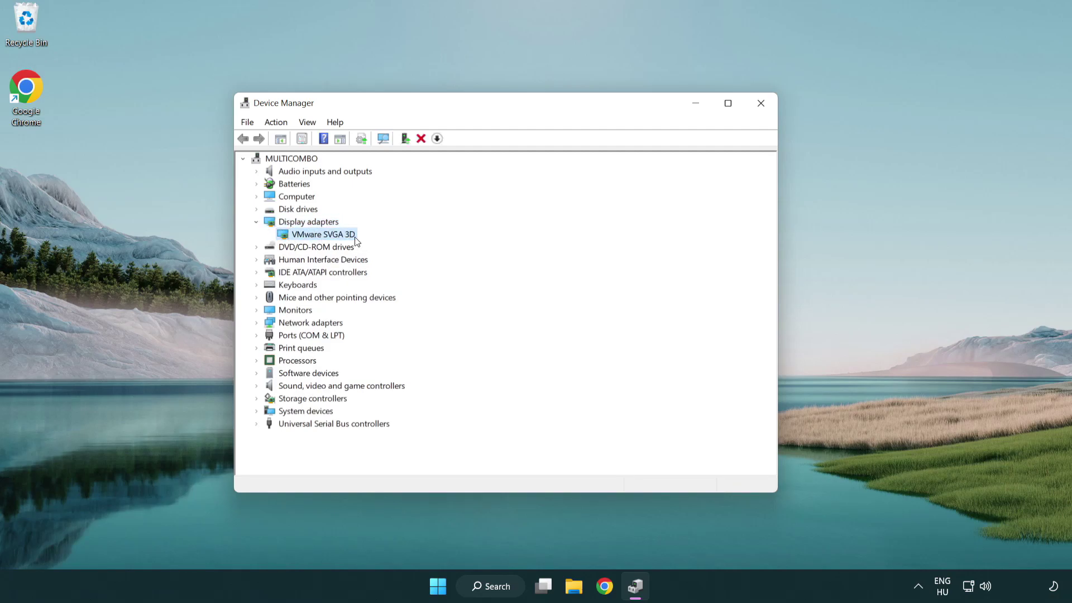
{"action": "right_click", "coordinate": [317, 235]}
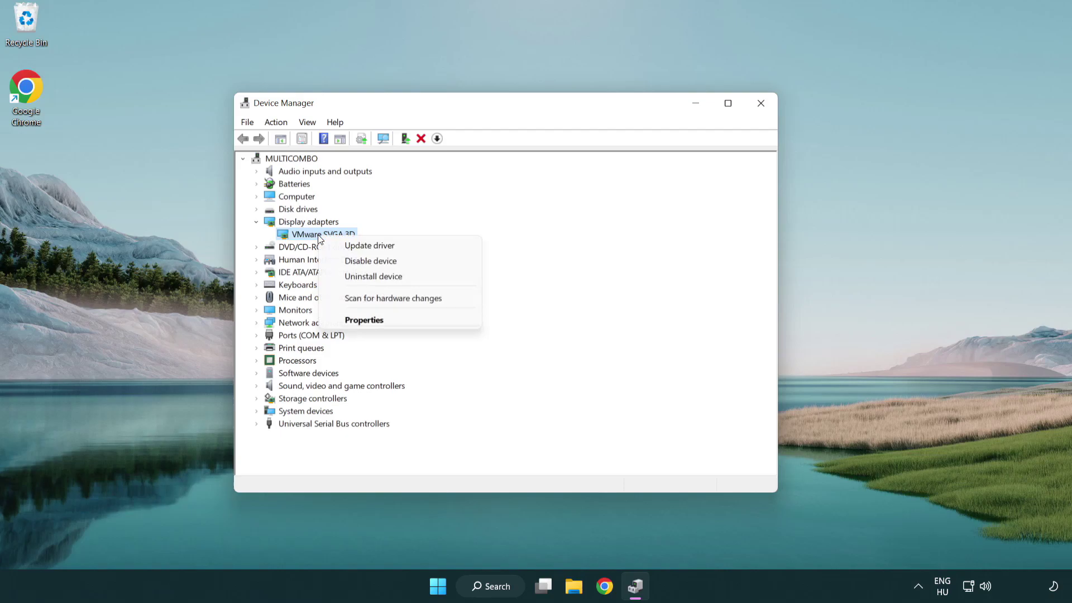
{"action": "left_click", "coordinate": [423, 247]}
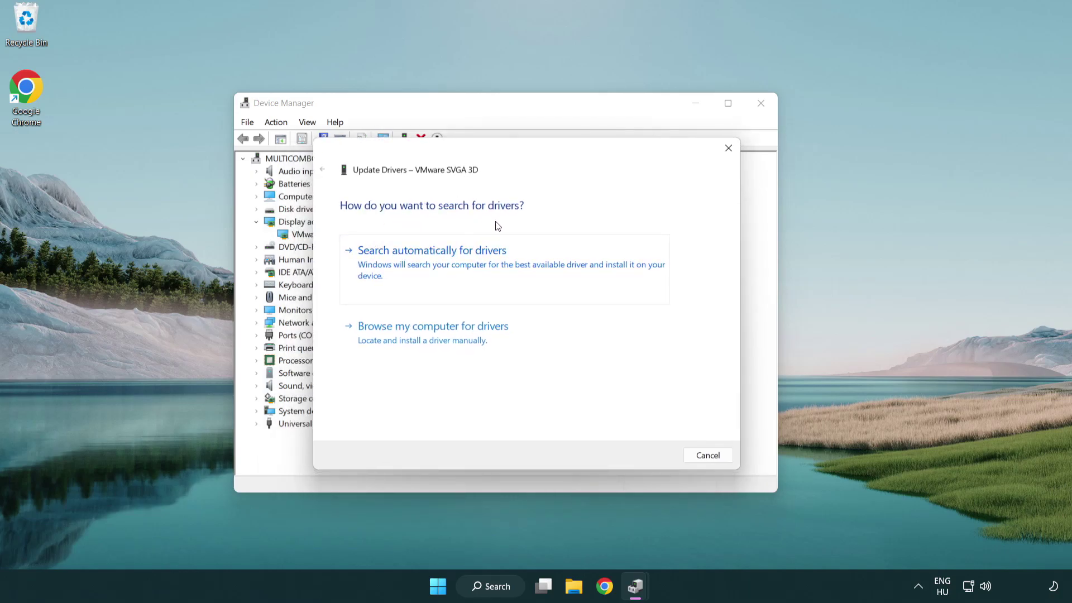
{"action": "left_click", "coordinate": [470, 260]}
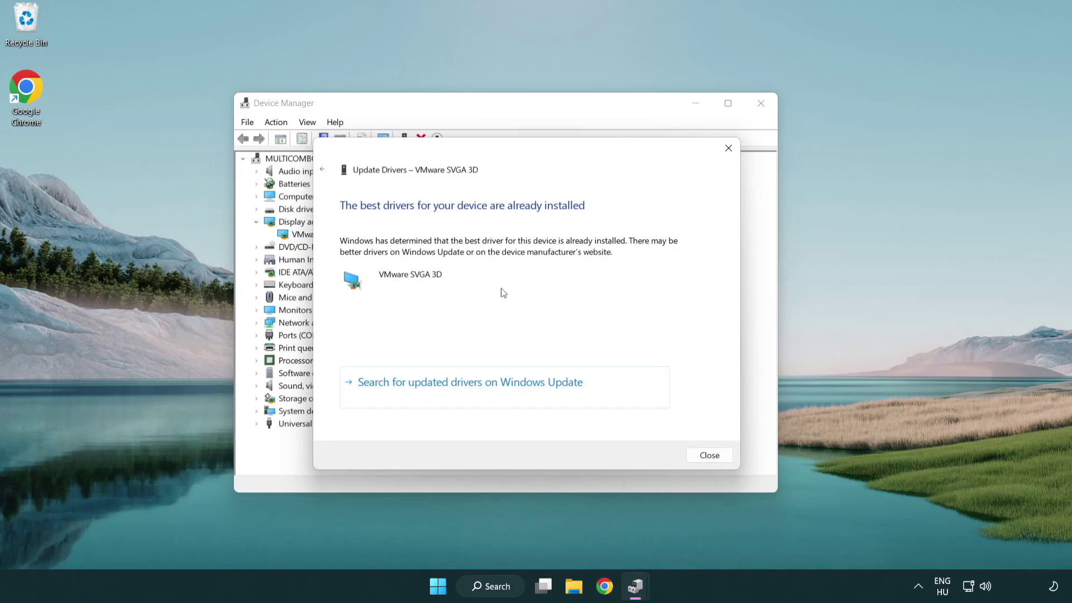
{"action": "left_click", "coordinate": [710, 455]}
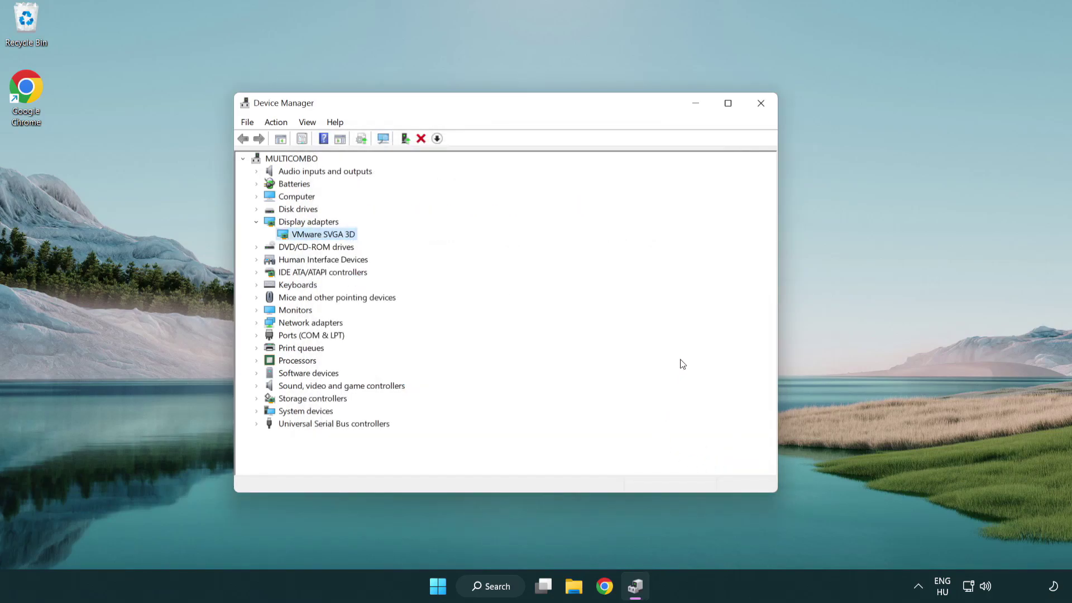
Step: Close Device Manager and open Windows Update settings by searching 'update'
{"action": "left_click", "coordinate": [762, 107]}
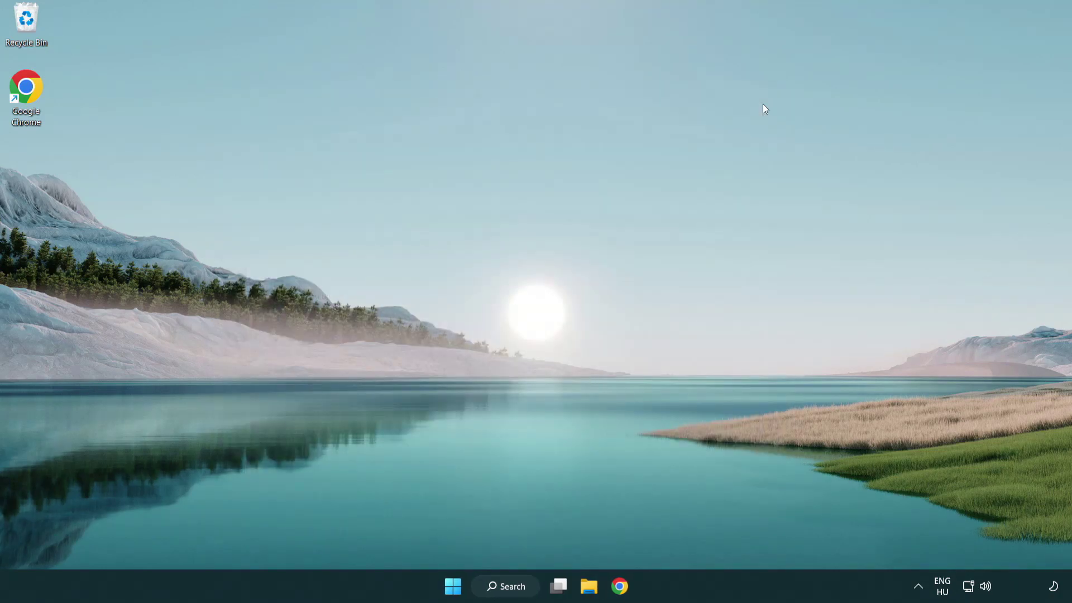
{"action": "left_click", "coordinate": [516, 584]}
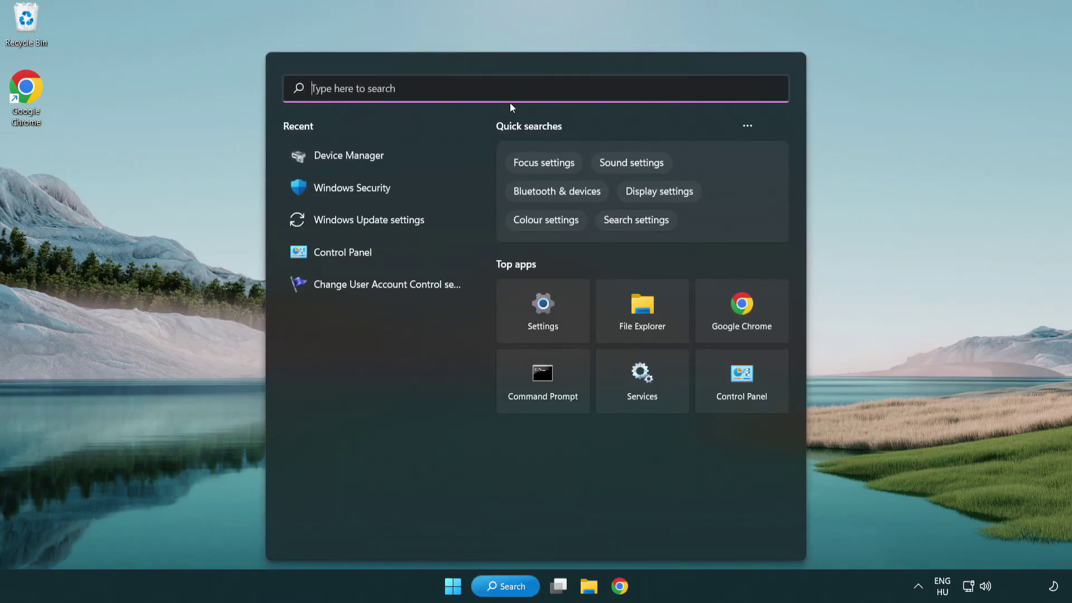
{"action": "type", "text": "update"}
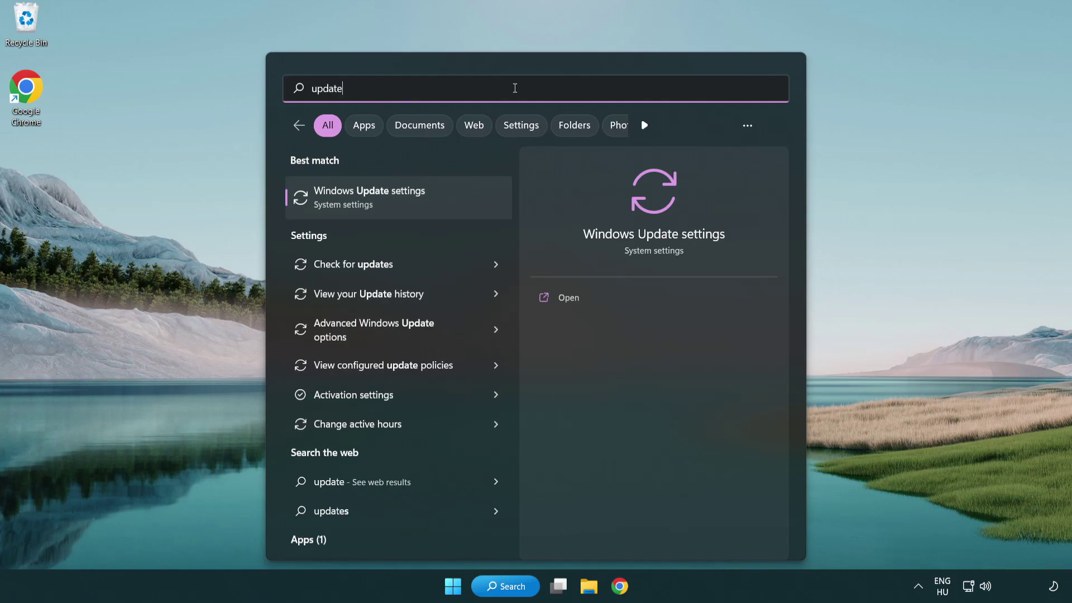
{"action": "left_click", "coordinate": [419, 206]}
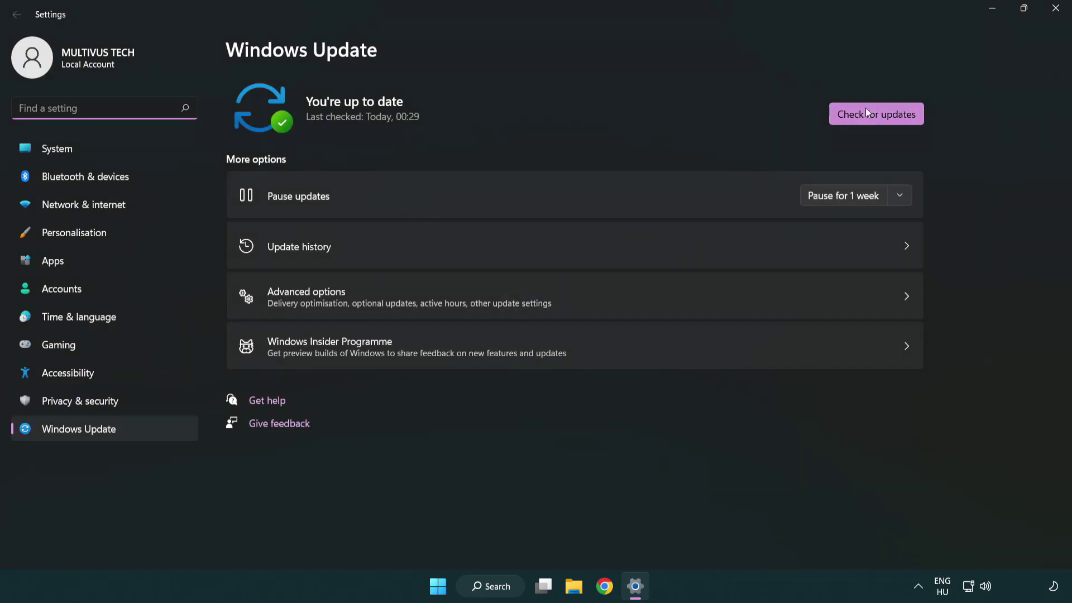
Step: Check for Windows updates, confirm 'You're up to date', and close Settings
{"action": "left_click", "coordinate": [895, 118]}
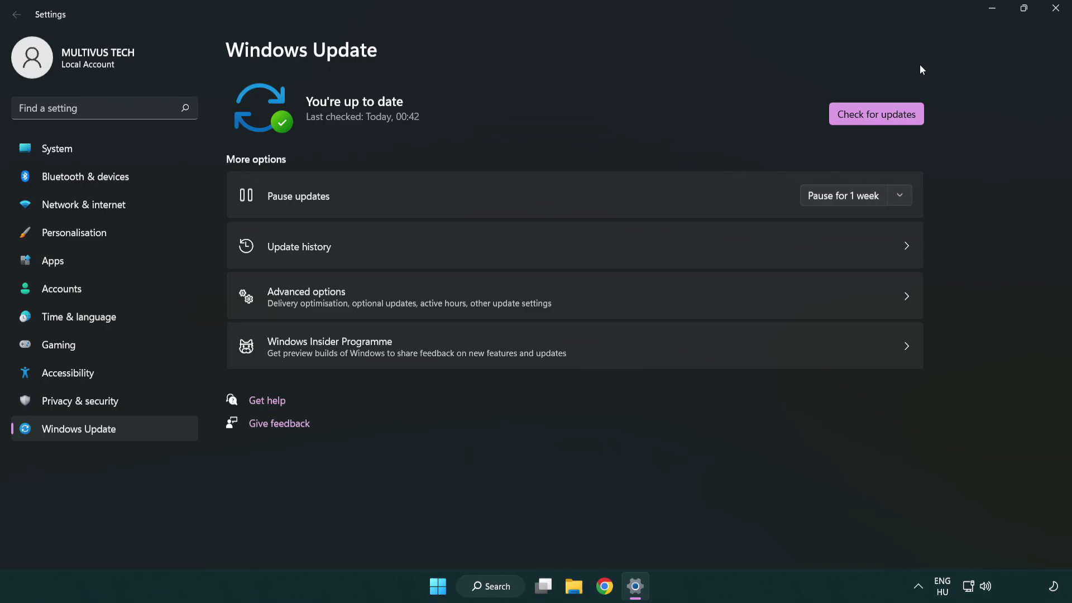
{"action": "left_click", "coordinate": [1050, 15]}
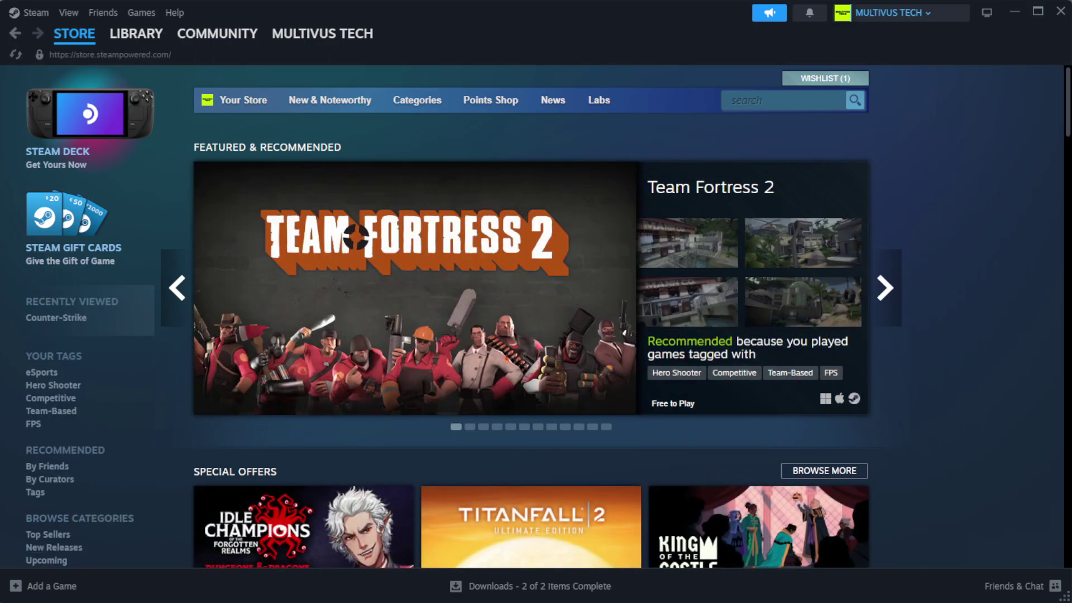
Step: Go to Steam's Library Home and open Properties for the favourited game
{"action": "mouse_move", "coordinate": [131, 40]}
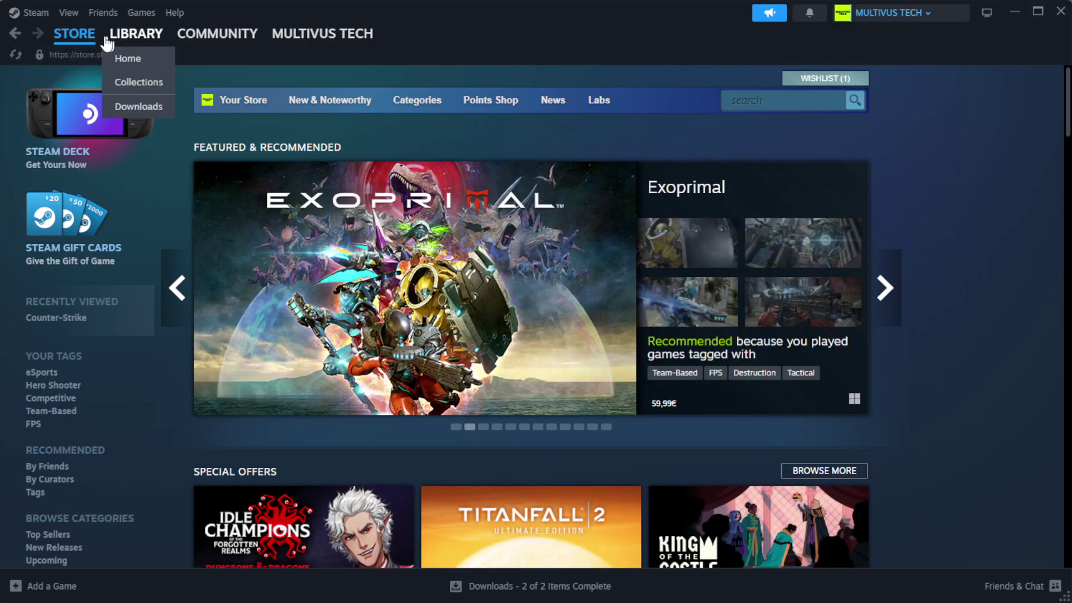
{"action": "left_click", "coordinate": [152, 59]}
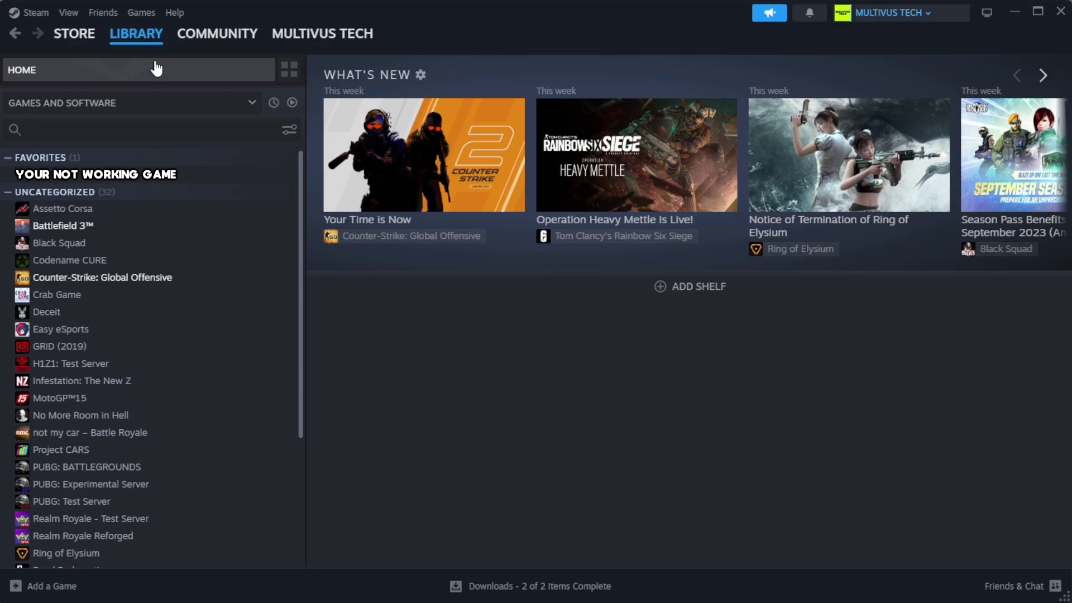
{"action": "right_click", "coordinate": [265, 177]}
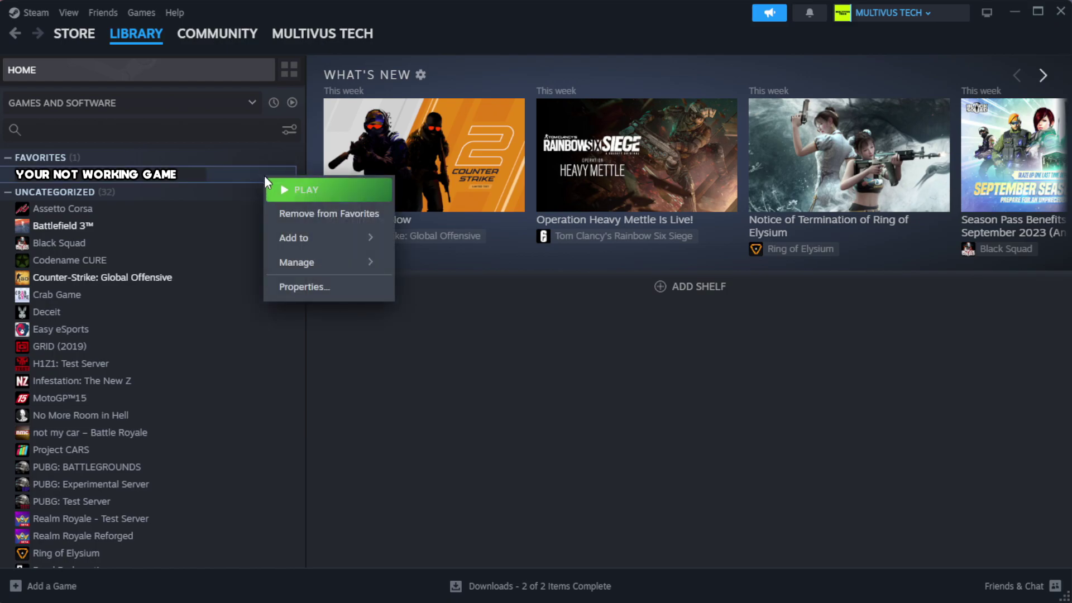
{"action": "left_click", "coordinate": [339, 296]}
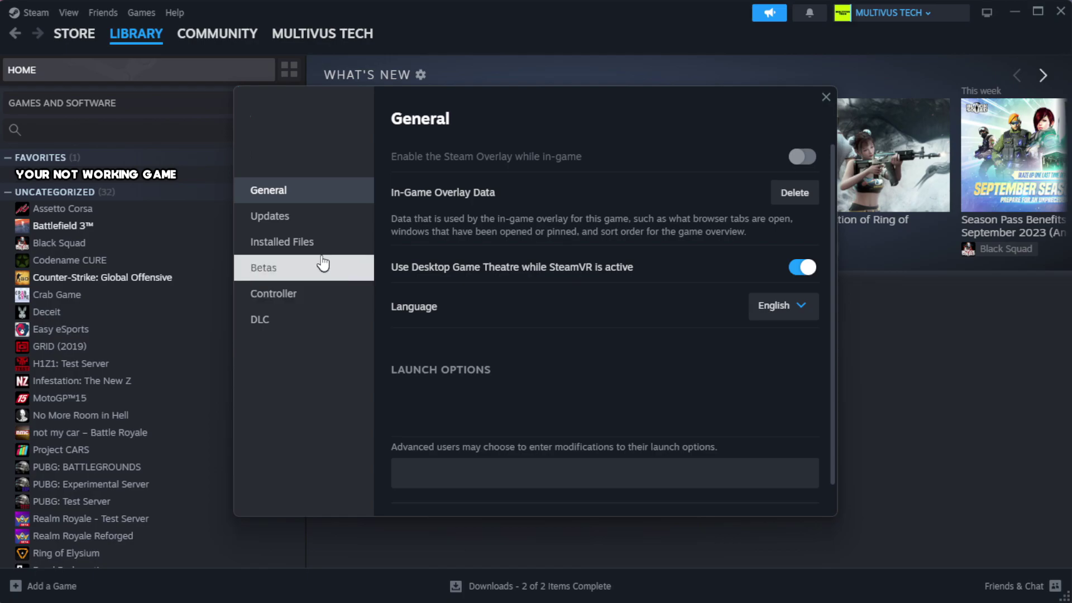
Step: Verify integrity of the game's installed files, with all 1039 files validated
{"action": "left_click", "coordinate": [353, 255]}
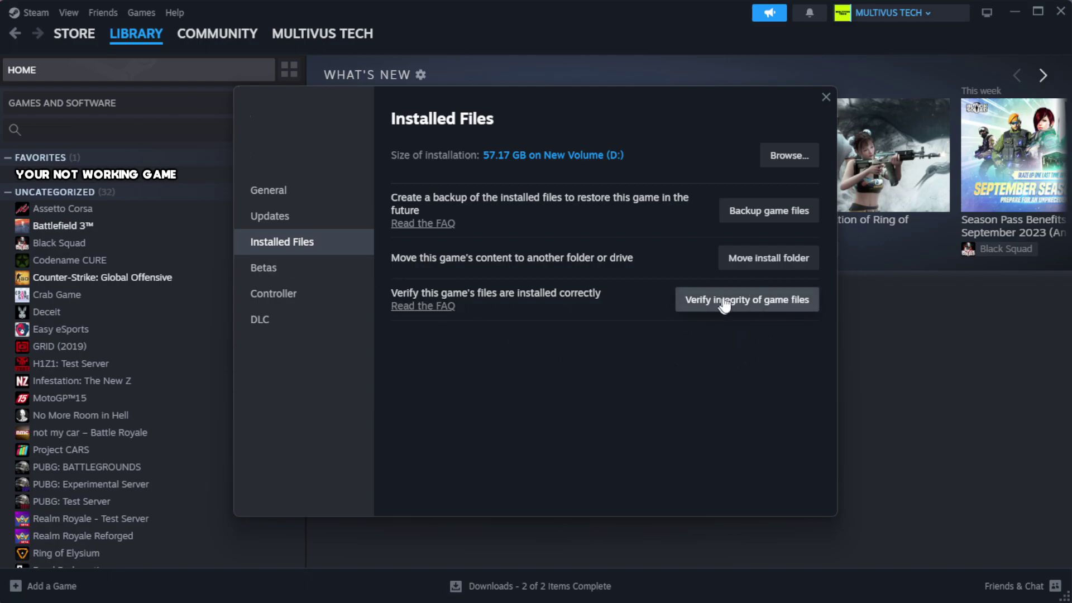
{"action": "left_click", "coordinate": [754, 310]}
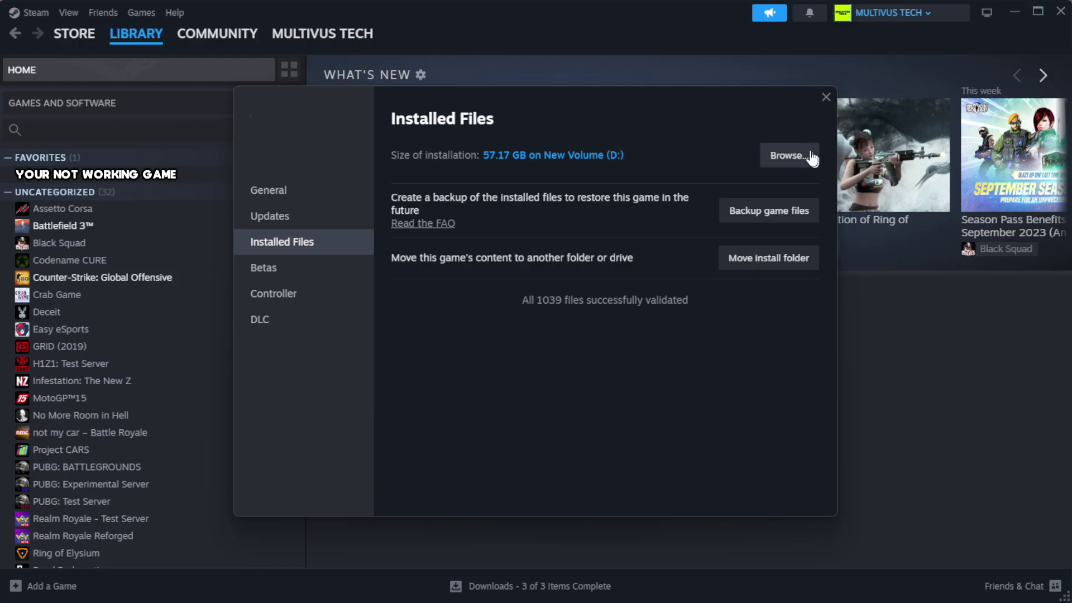
Step: Browse the game's local files and open Properties of the YOUR NOT WORKING GAME shortcut
{"action": "left_click", "coordinate": [787, 156]}
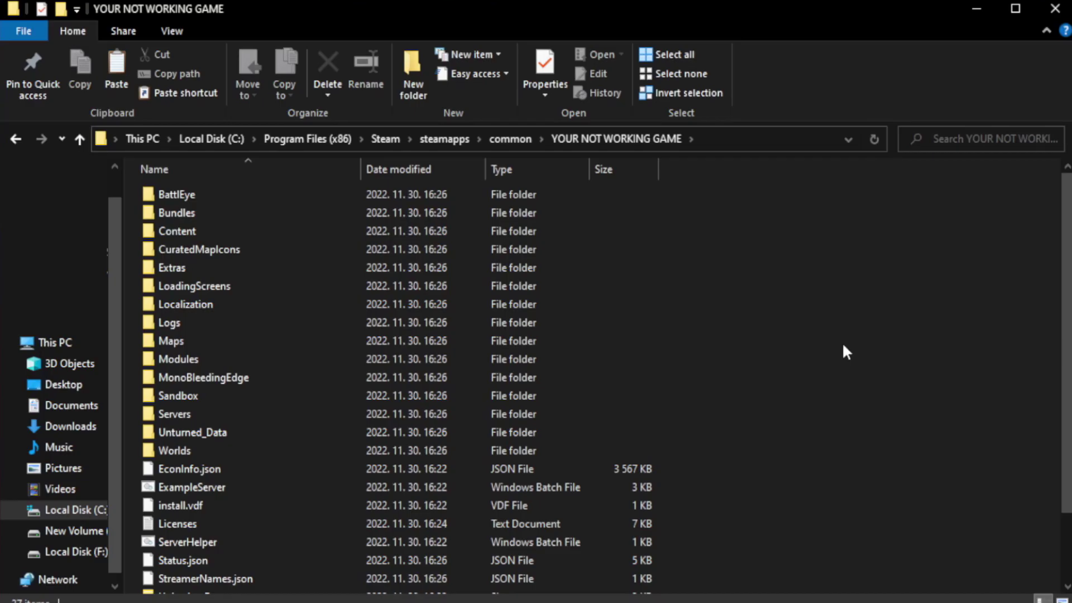
{"action": "scroll", "coordinate": [1069, 301], "scroll_direction": "down", "scroll_amount": 2}
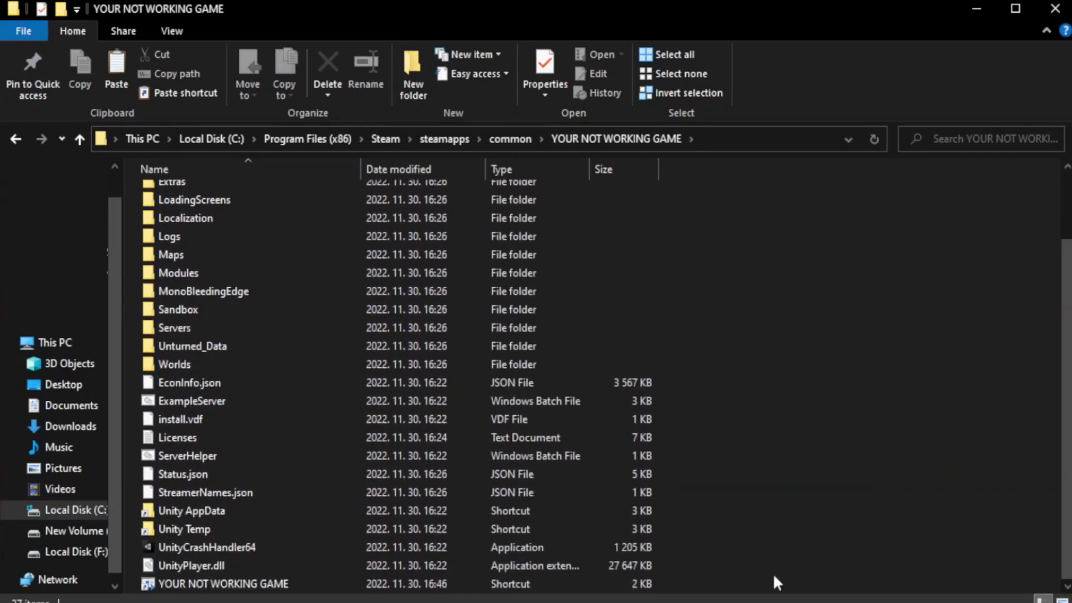
{"action": "left_click", "coordinate": [386, 584]}
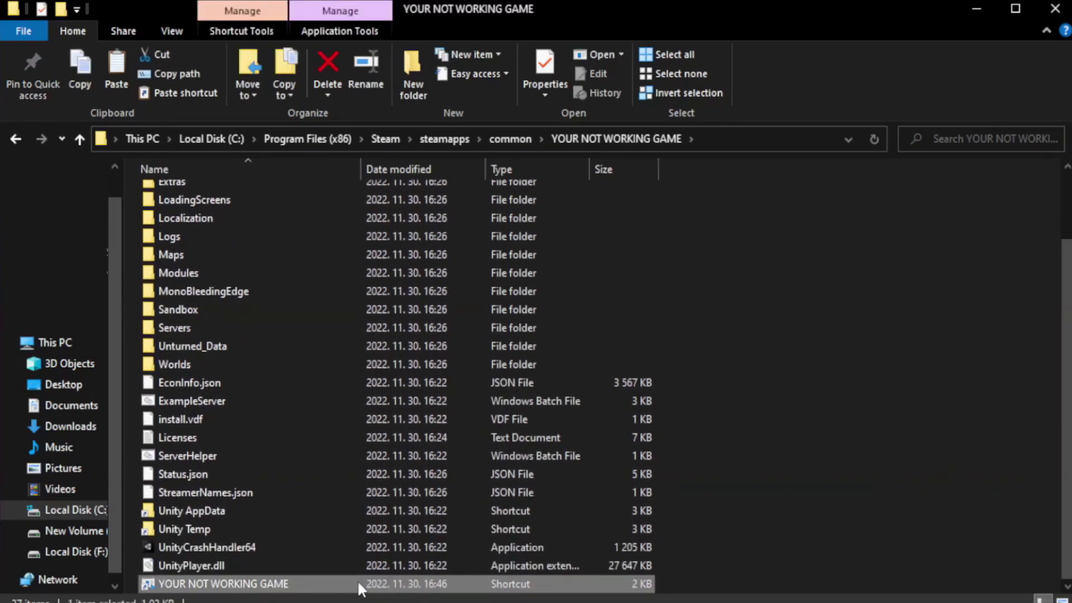
{"action": "right_click", "coordinate": [357, 583]}
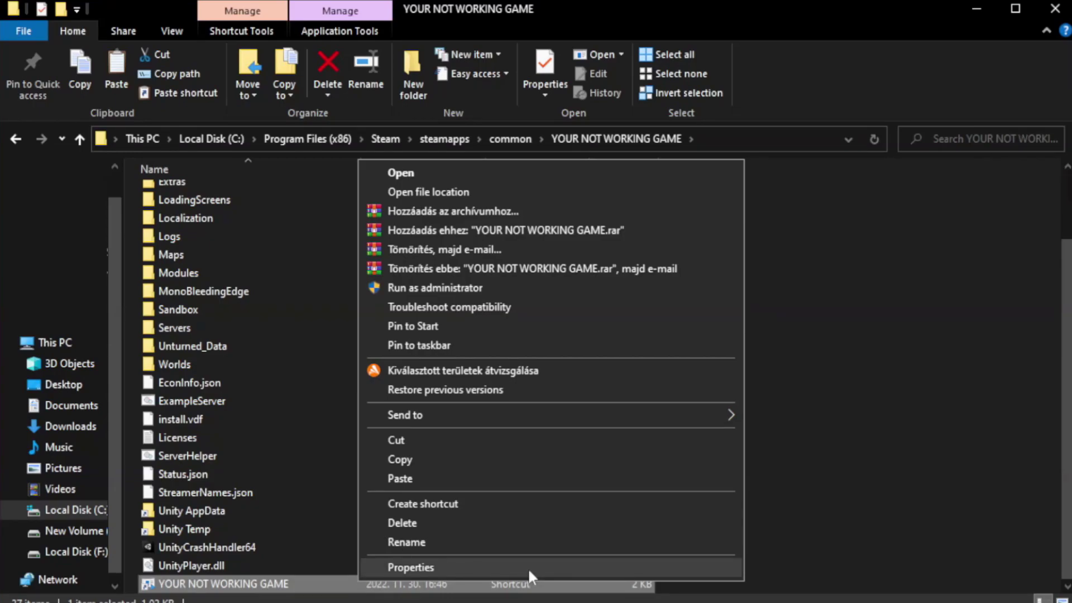
{"action": "left_click", "coordinate": [547, 567]}
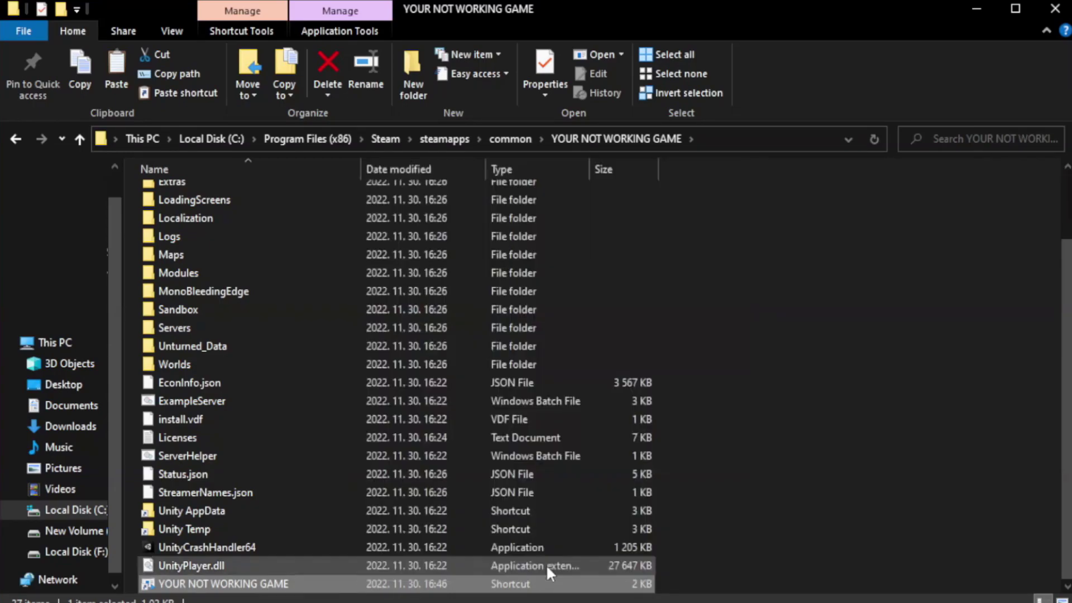
{"action": "left_click_drag", "start_coordinate": [535, 301], "coordinate": [538, 111]}
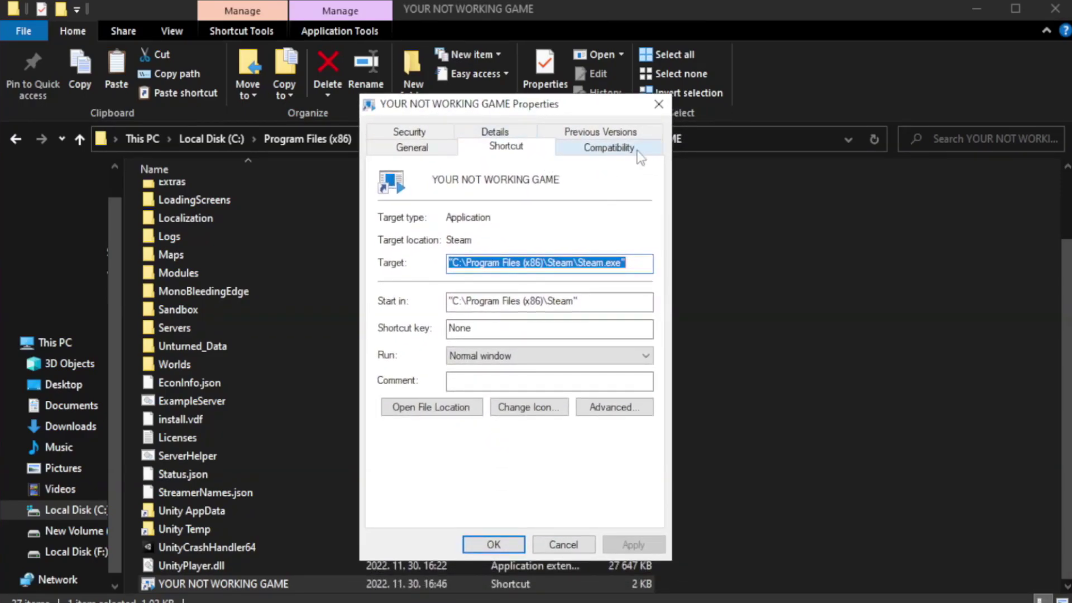
Step: Set the shortcut to Windows 8 compatibility mode and run as administrator, then apply
{"action": "left_click", "coordinate": [603, 149]}
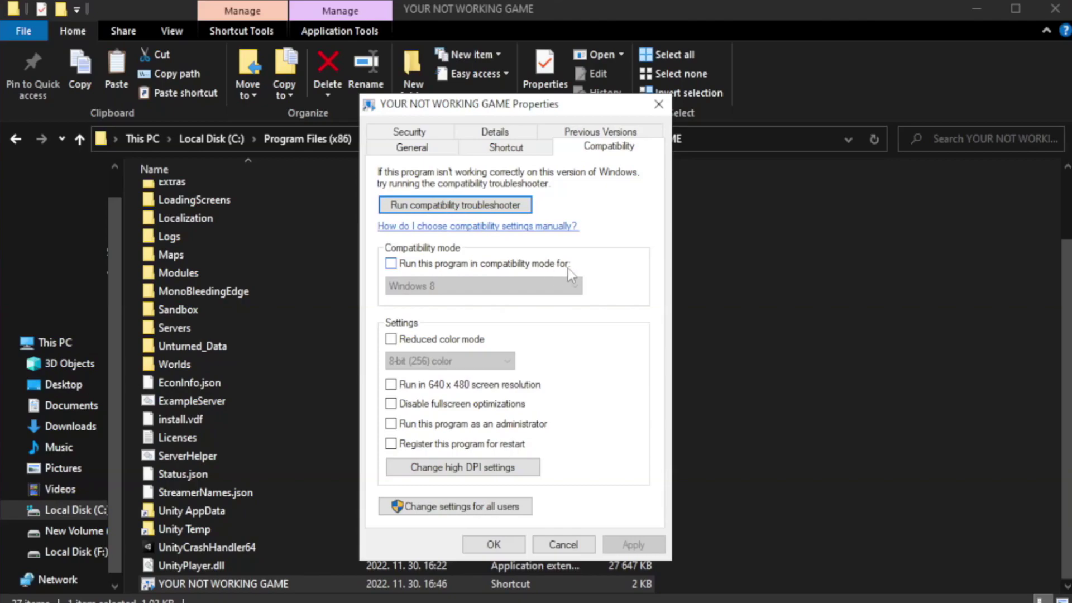
{"action": "left_click", "coordinate": [424, 262]}
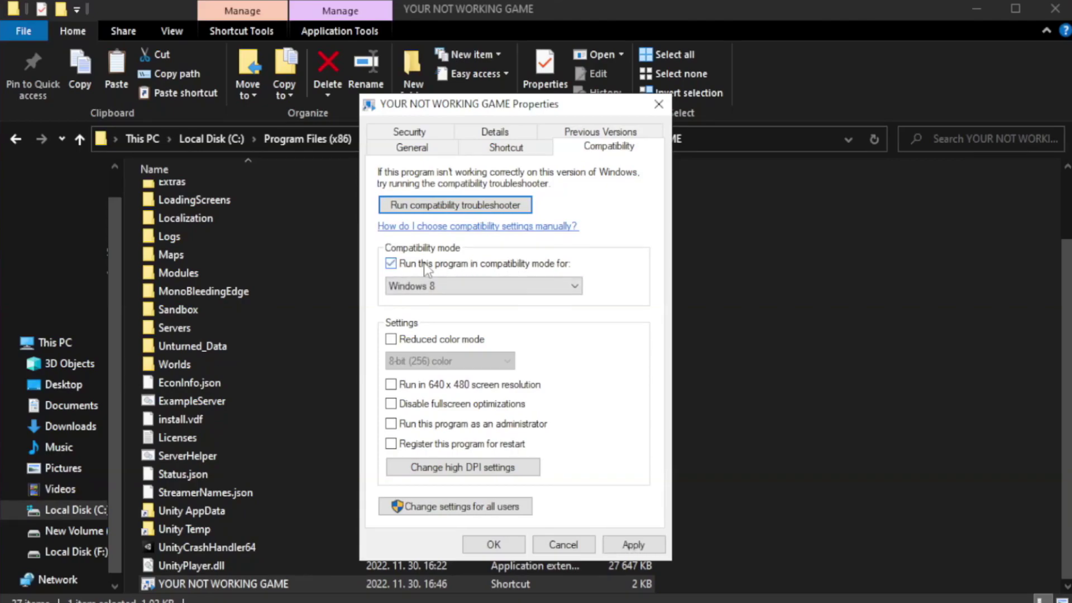
{"action": "left_click", "coordinate": [472, 282]}
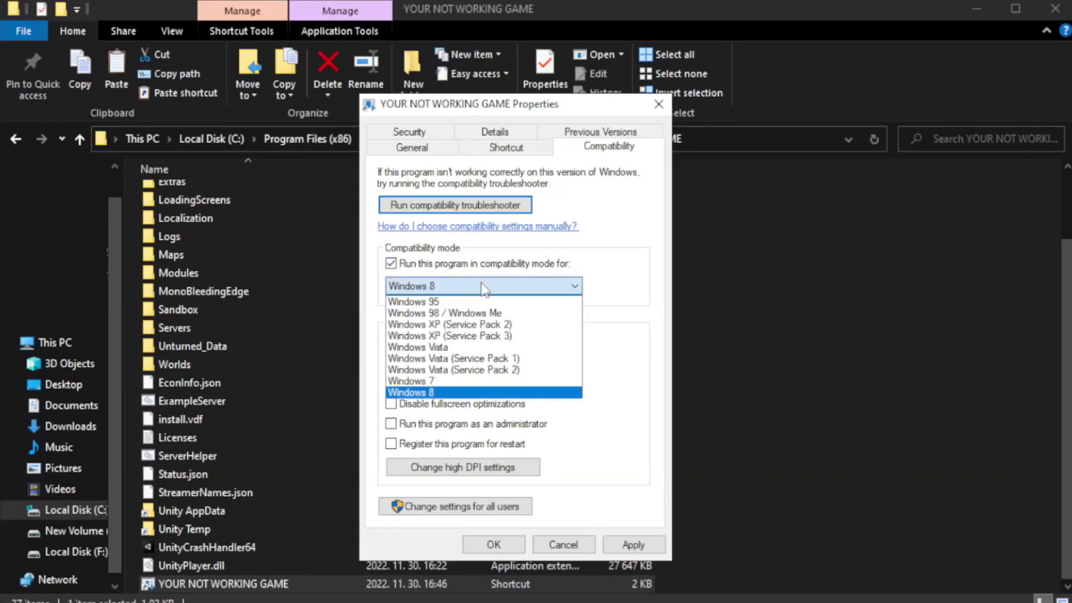
{"action": "left_click", "coordinate": [454, 393]}
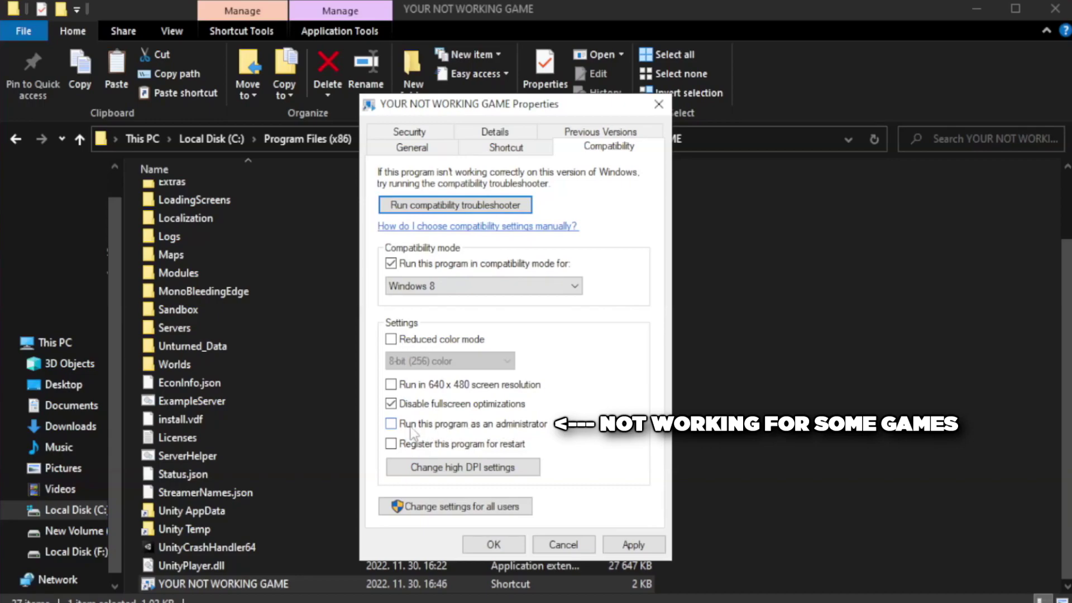
{"action": "left_click", "coordinate": [419, 431]}
{"action": "left_click", "coordinate": [629, 545]}
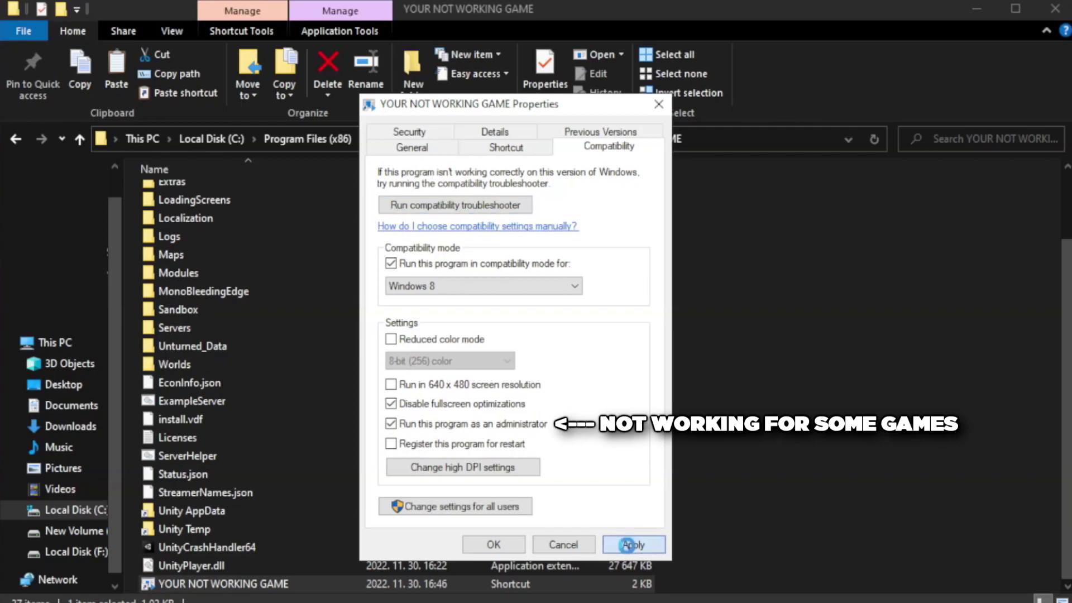
{"action": "left_click", "coordinate": [492, 546]}
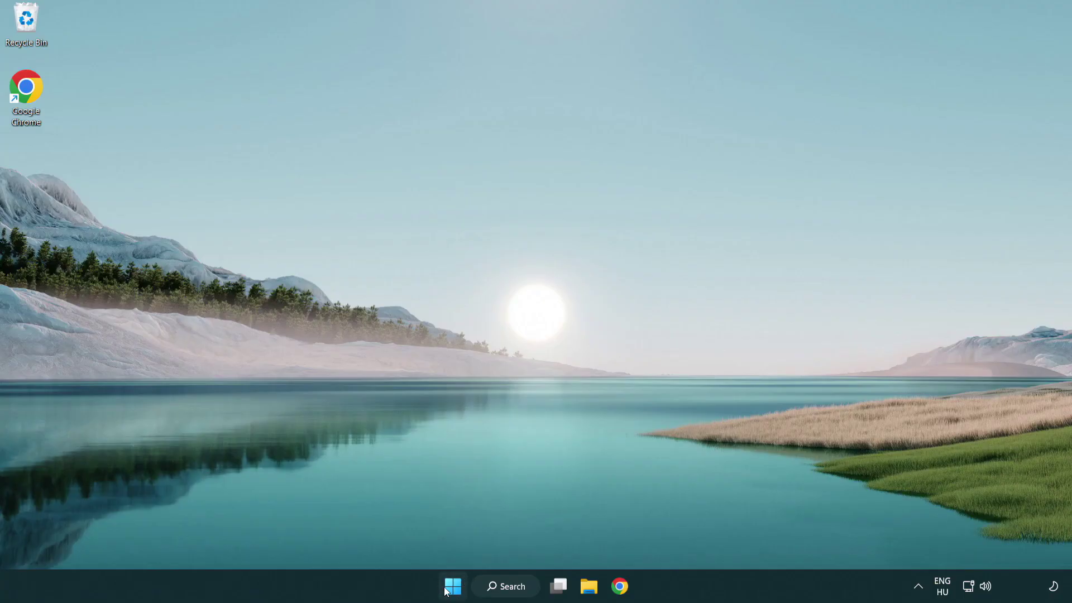
Step: Open Task Manager from the Start menu's right-click list and show its Startup apps
{"action": "right_click", "coordinate": [453, 591]}
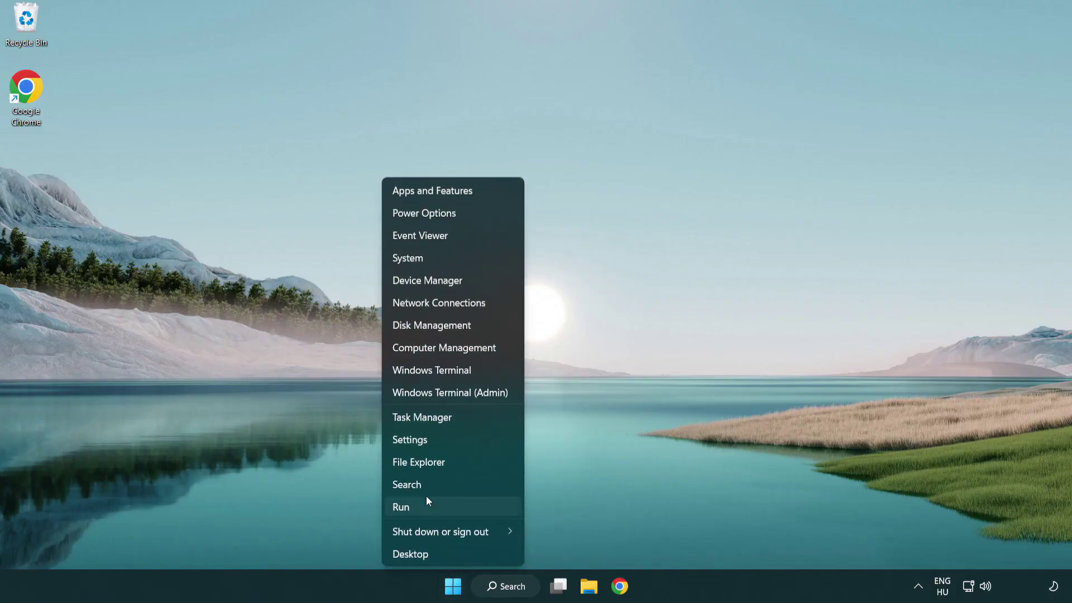
{"action": "left_click", "coordinate": [473, 423]}
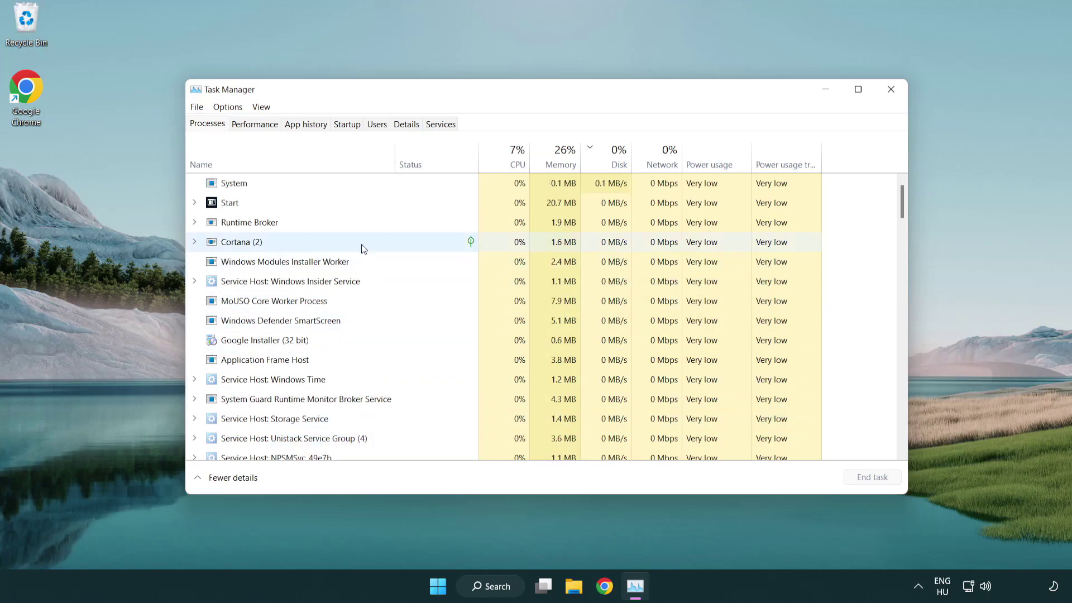
{"action": "left_click", "coordinate": [349, 126]}
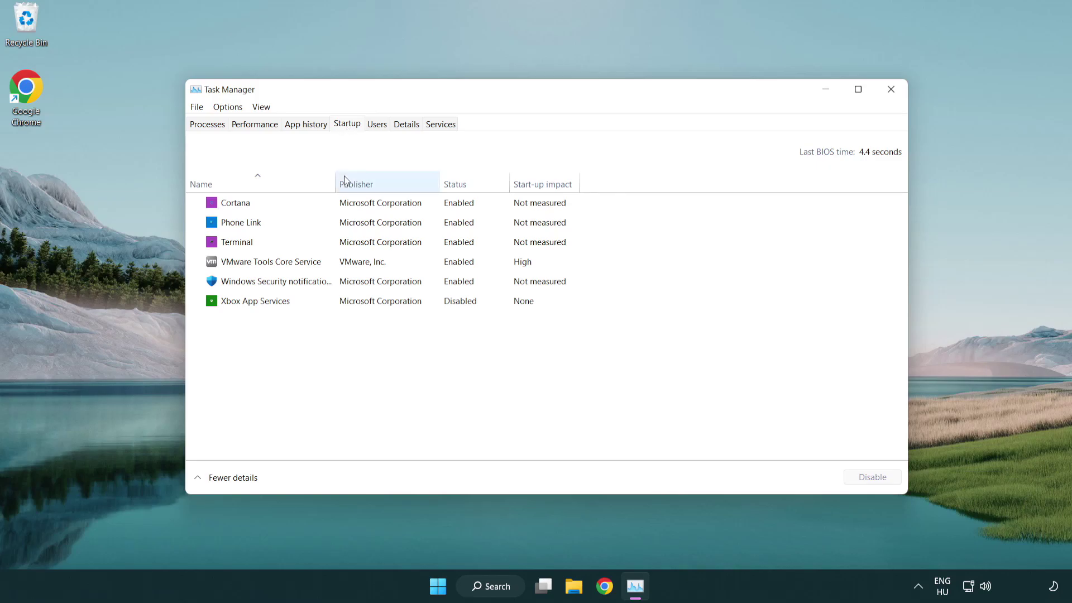
Step: Disable Terminal, Phone Link, Cortana and Windows Security notifications at startup
{"action": "left_click", "coordinate": [351, 244]}
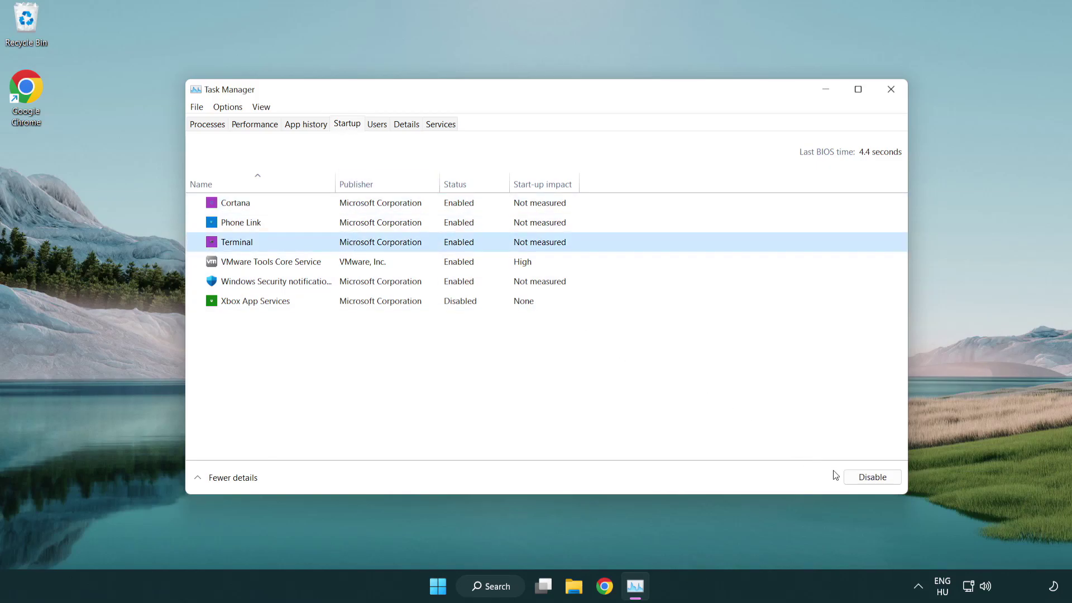
{"action": "left_click", "coordinate": [851, 477]}
{"action": "left_click", "coordinate": [445, 225]}
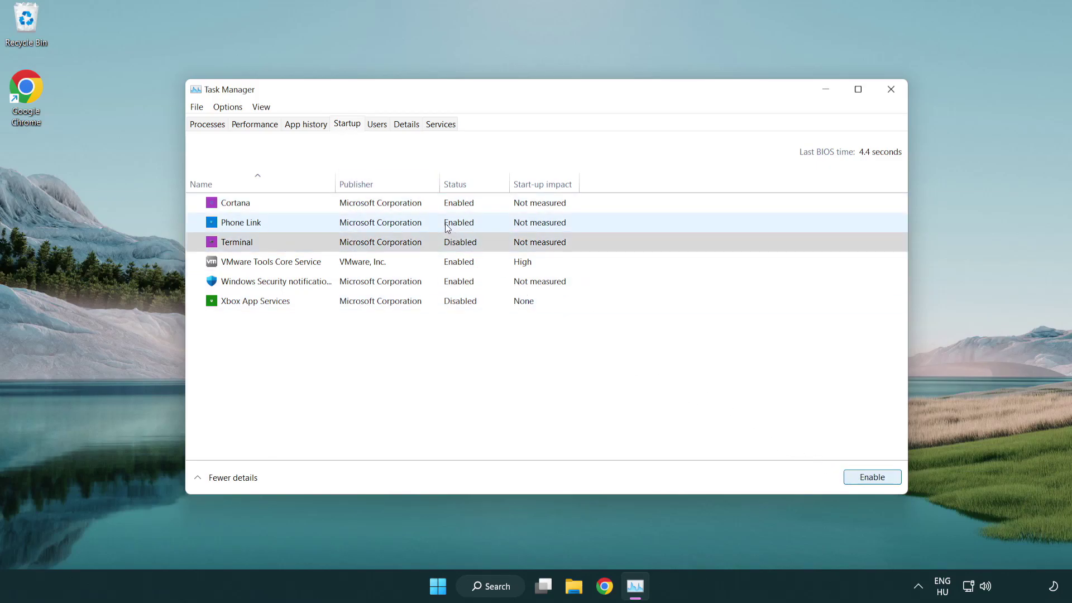
{"action": "left_click", "coordinate": [871, 478]}
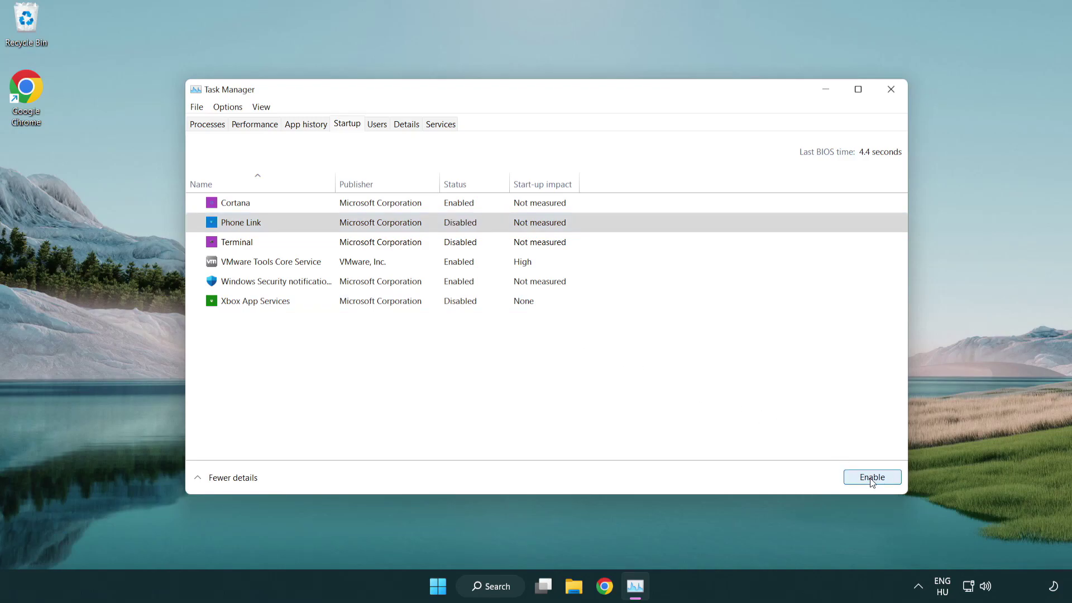
{"action": "left_click", "coordinate": [383, 209]}
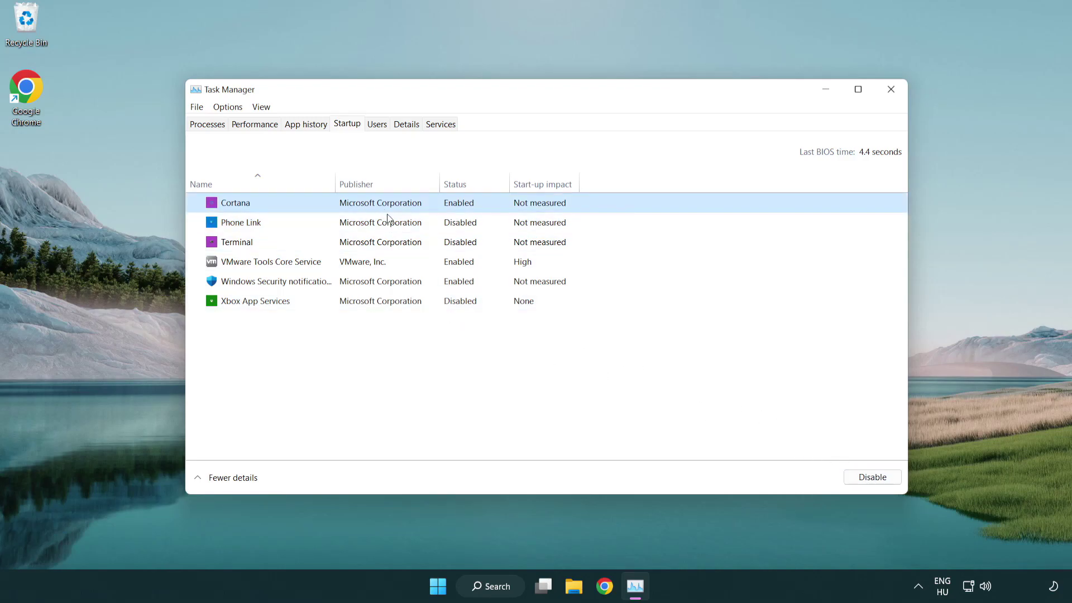
{"action": "left_click", "coordinate": [853, 476]}
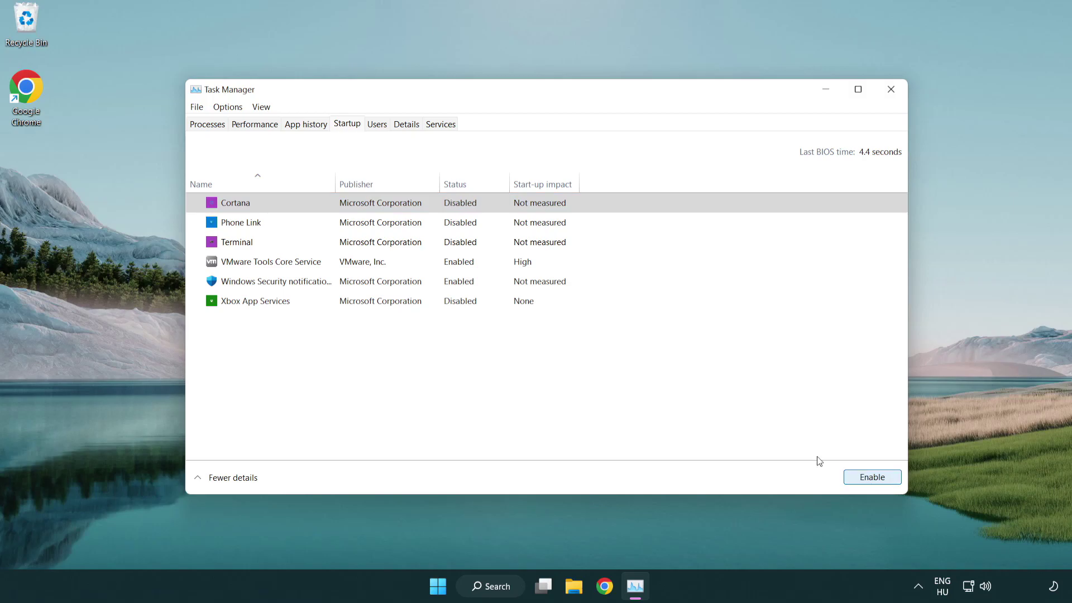
{"action": "left_click", "coordinate": [509, 289]}
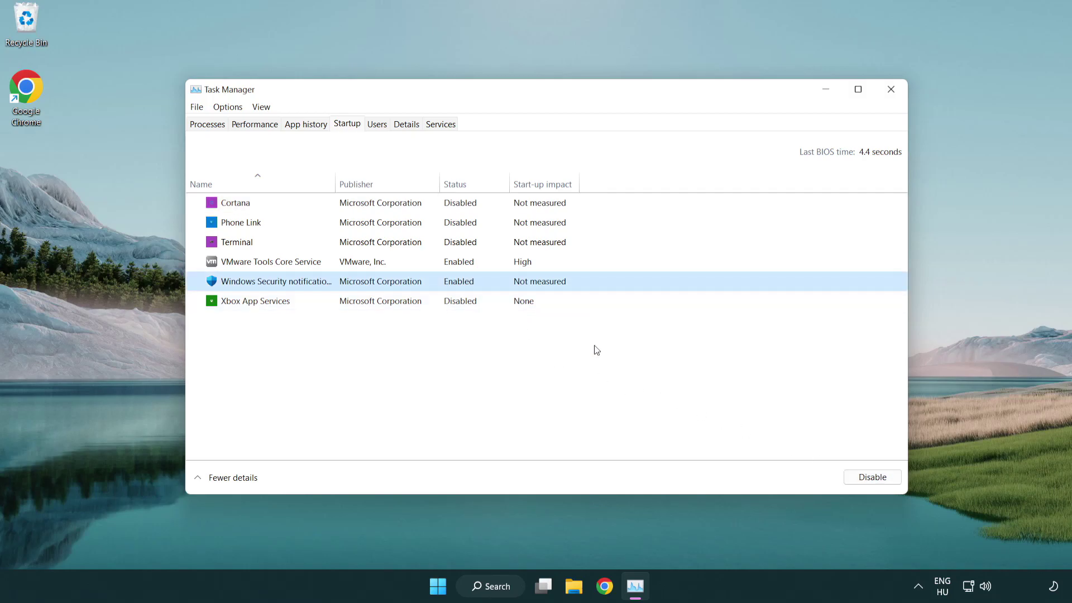
{"action": "left_click", "coordinate": [845, 475]}
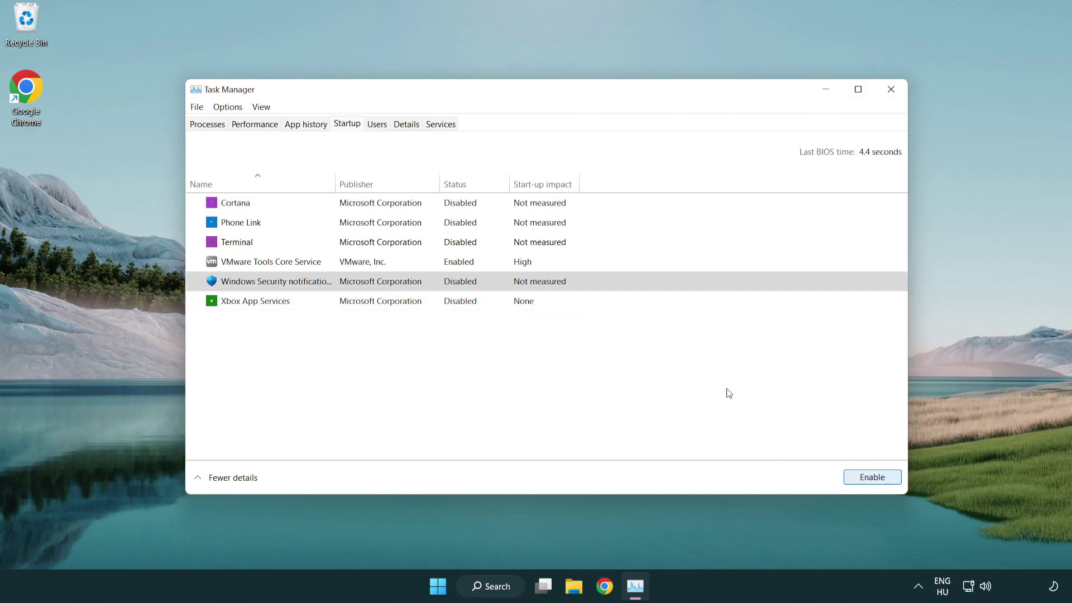
Step: Close Task Manager and run sfc /scannow in an administrator Command Prompt
{"action": "left_click", "coordinate": [892, 90]}
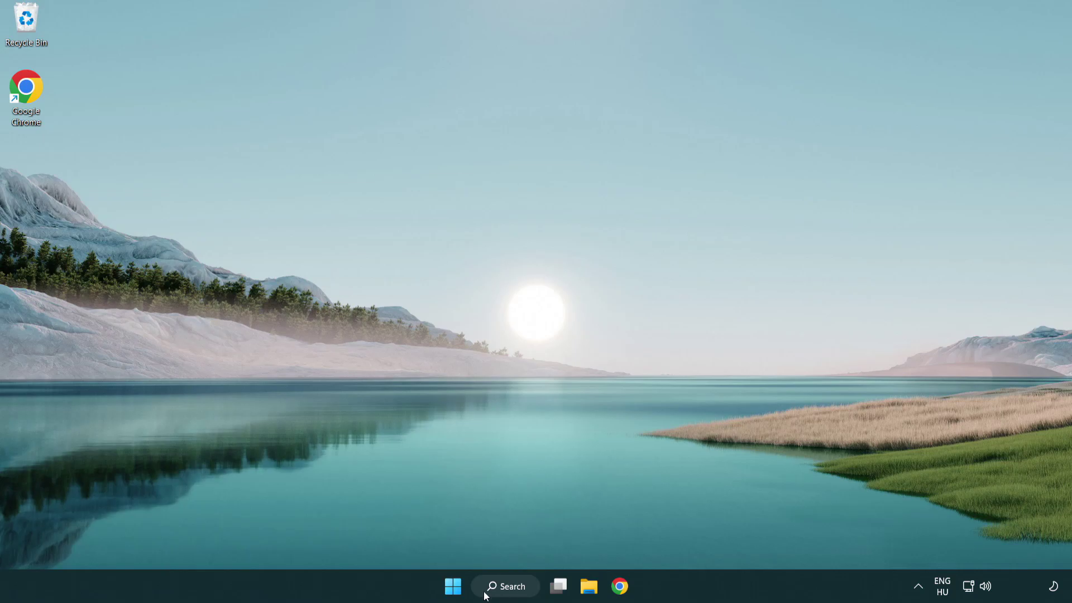
{"action": "left_click", "coordinate": [500, 585]}
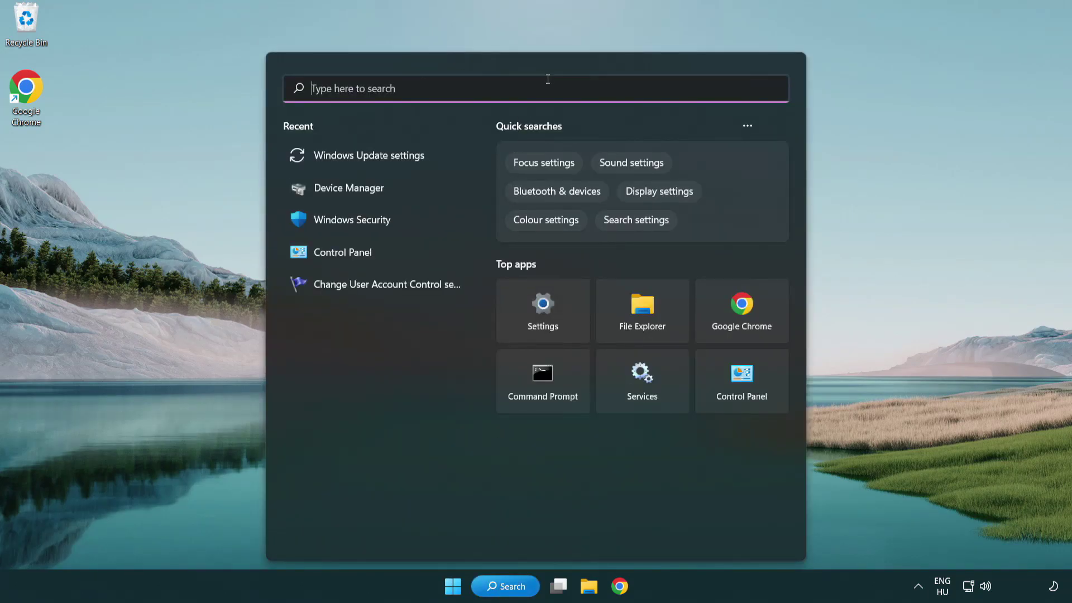
{"action": "type", "text": "cmd"}
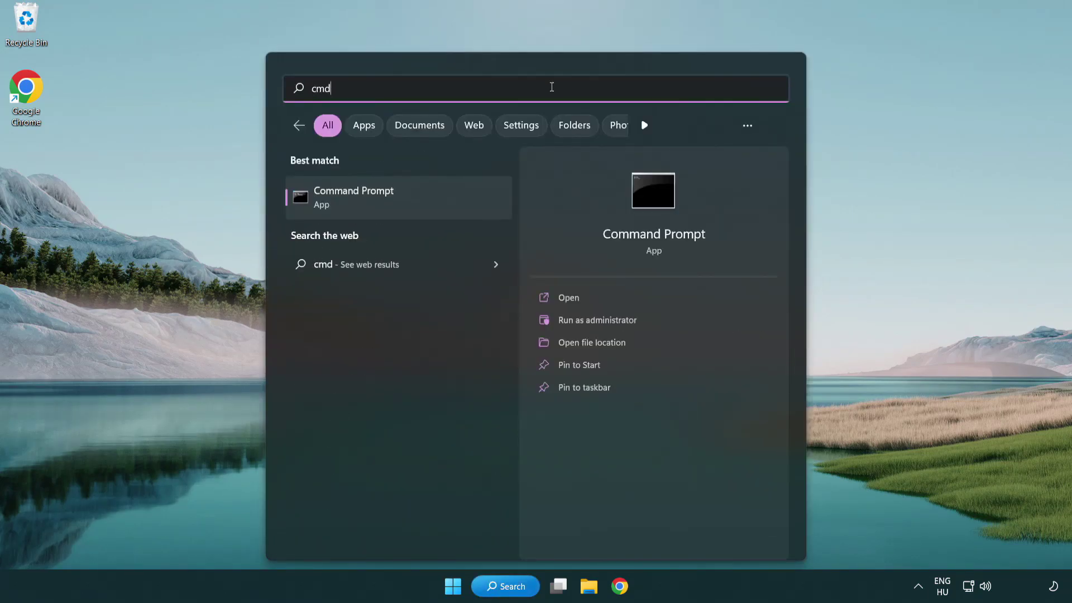
{"action": "right_click", "coordinate": [410, 204]}
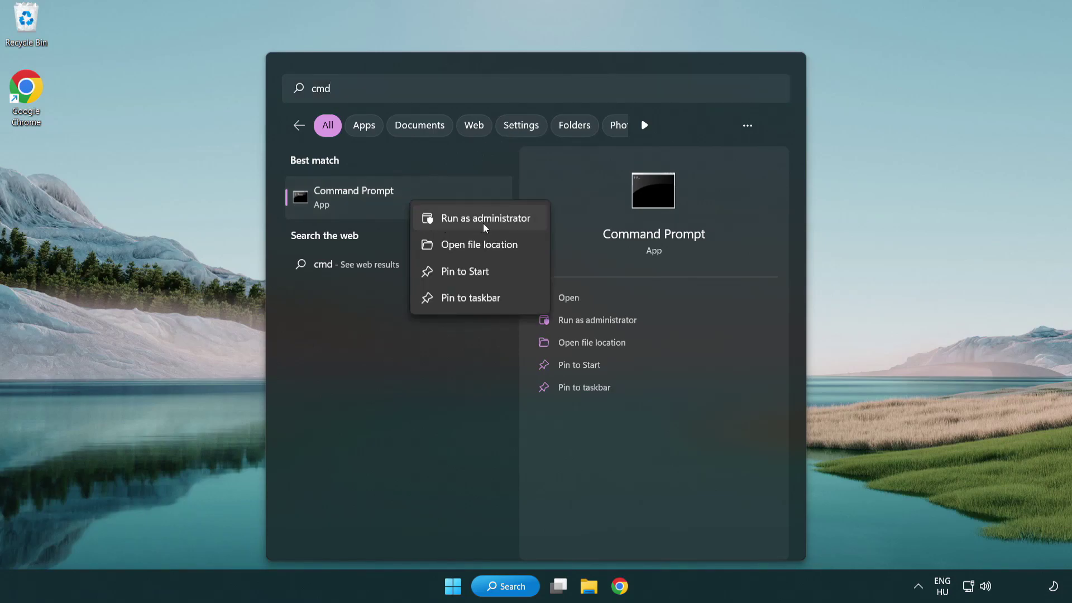
{"action": "left_click", "coordinate": [483, 223]}
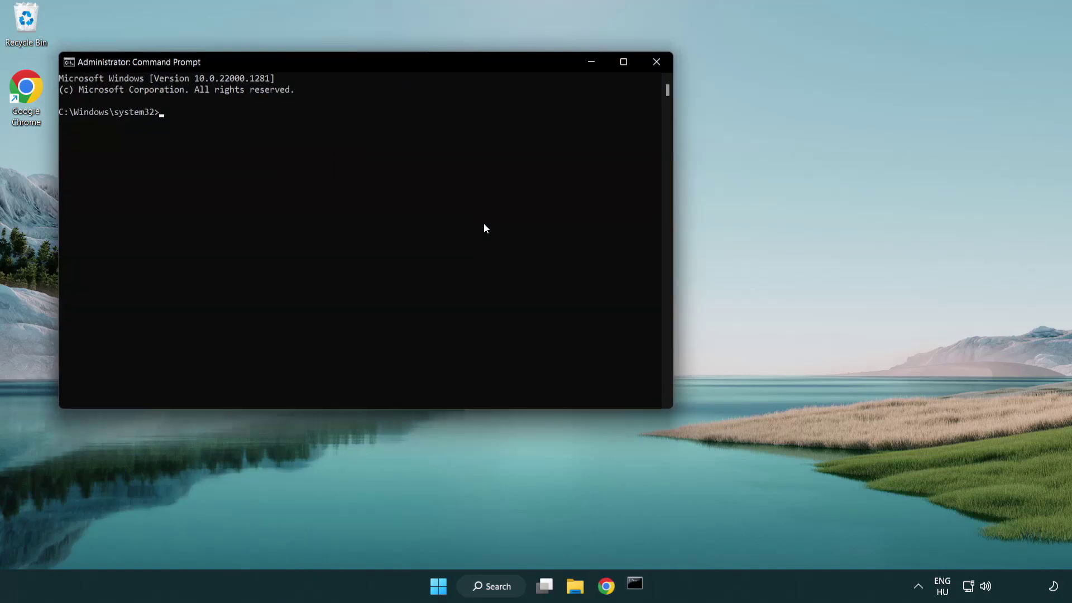
{"action": "left_click_drag", "start_coordinate": [381, 62], "coordinate": [539, 109]}
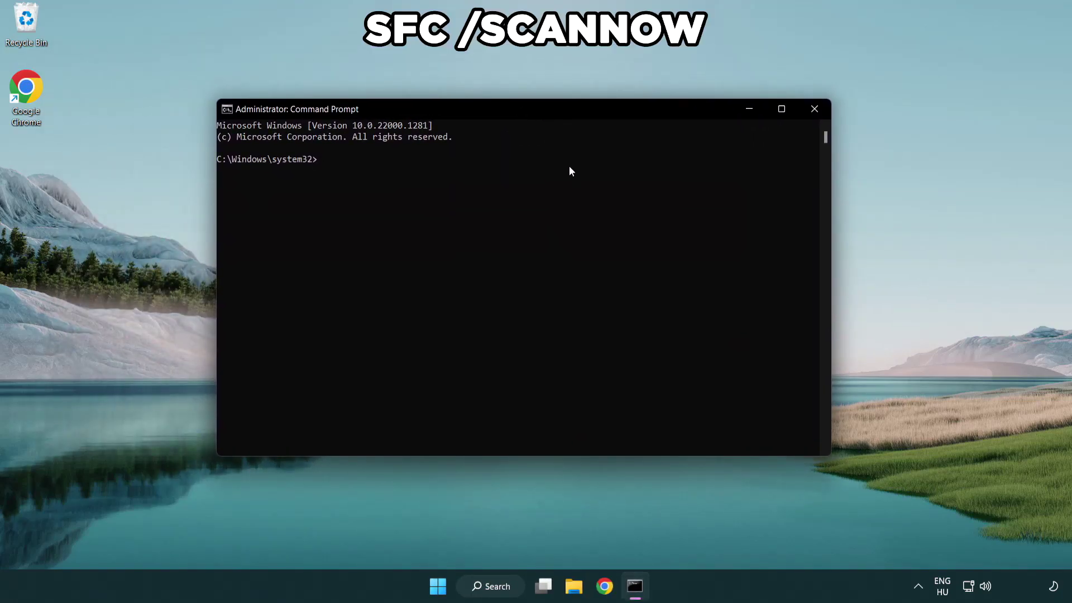
{"action": "type", "text": "sfc /scannow"}
{"action": "key", "text": "Return"}
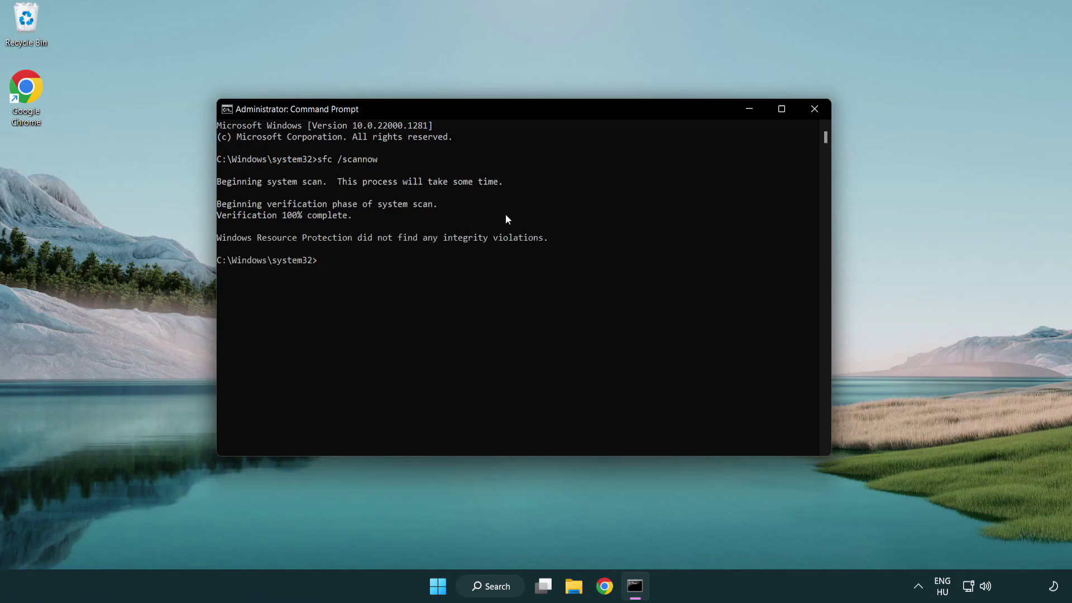
Step: Close the finished Command Prompt, then open and dismiss the Start power menu
{"action": "left_click", "coordinate": [818, 112]}
{"action": "left_click", "coordinate": [455, 584]}
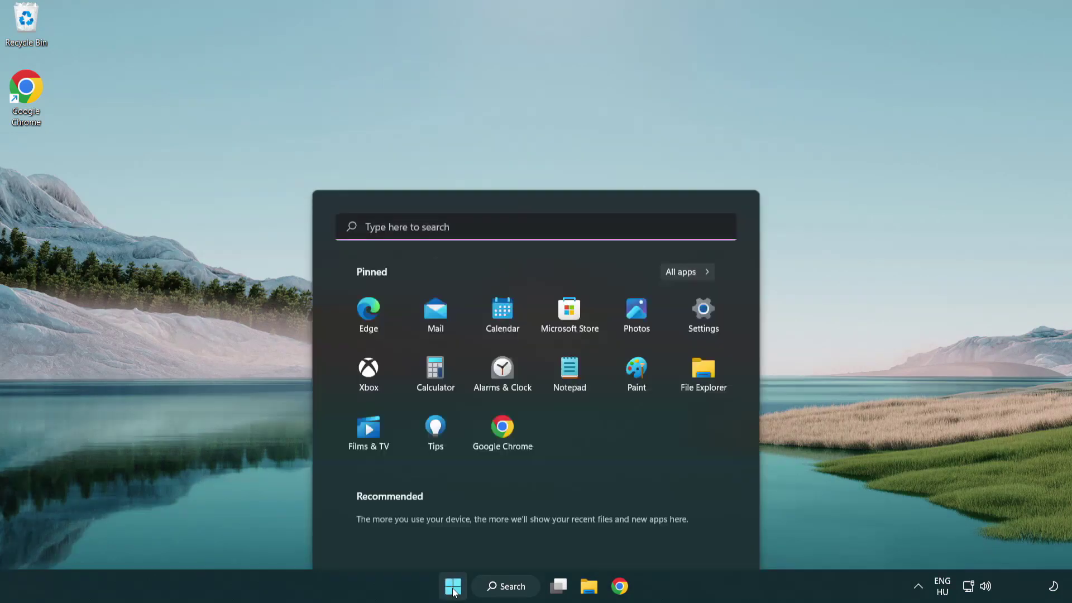
{"action": "left_click", "coordinate": [710, 537]}
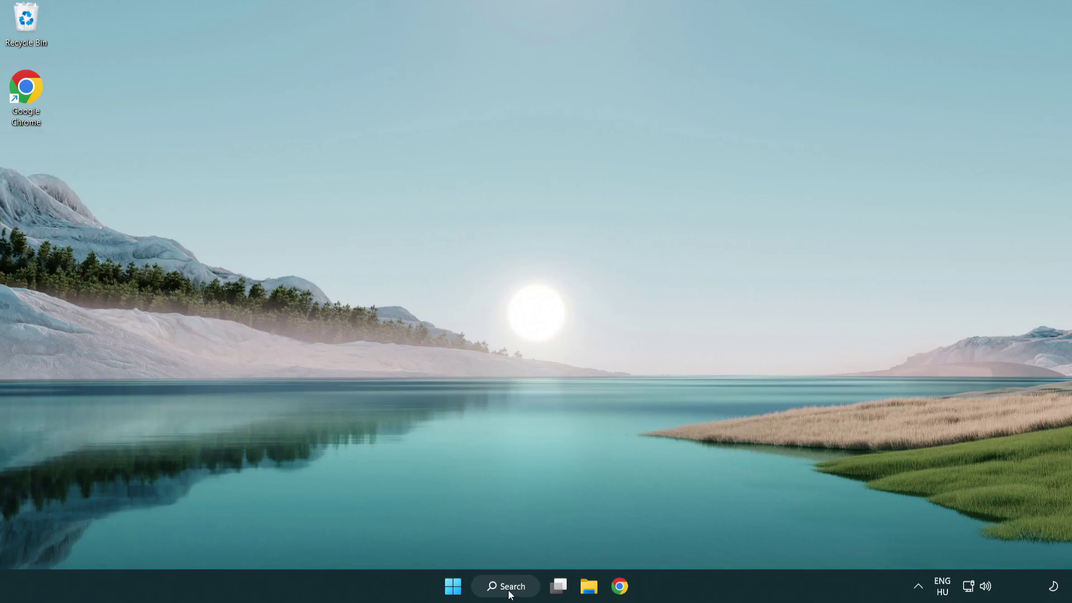
Step: Search 'security' and open Virus & threat protection's Manage settings, scrolled down to Exclusions
{"action": "left_click", "coordinate": [508, 593]}
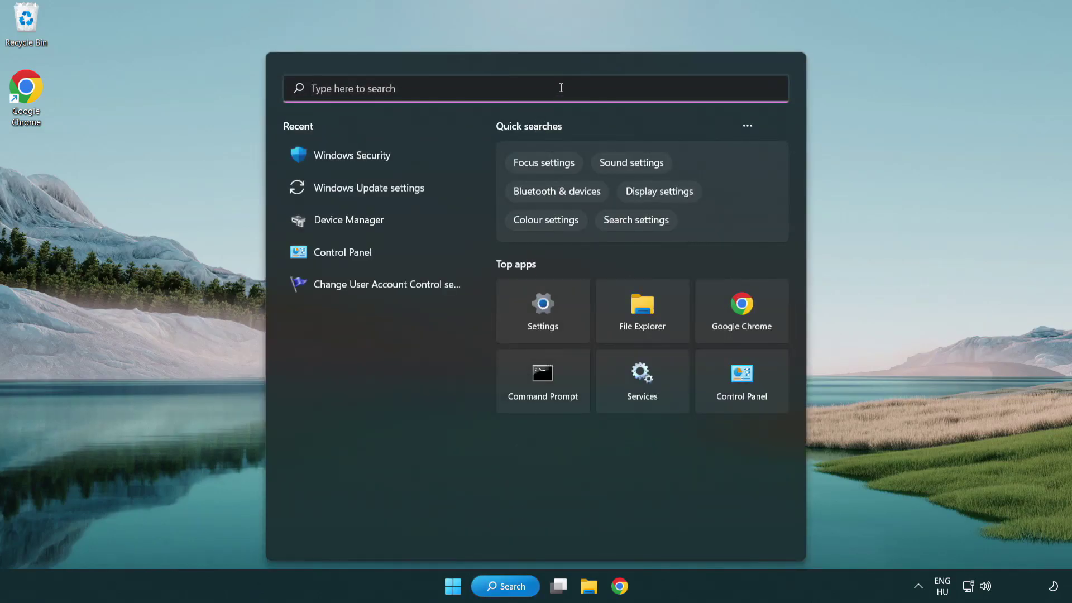
{"action": "type", "text": "secu"}
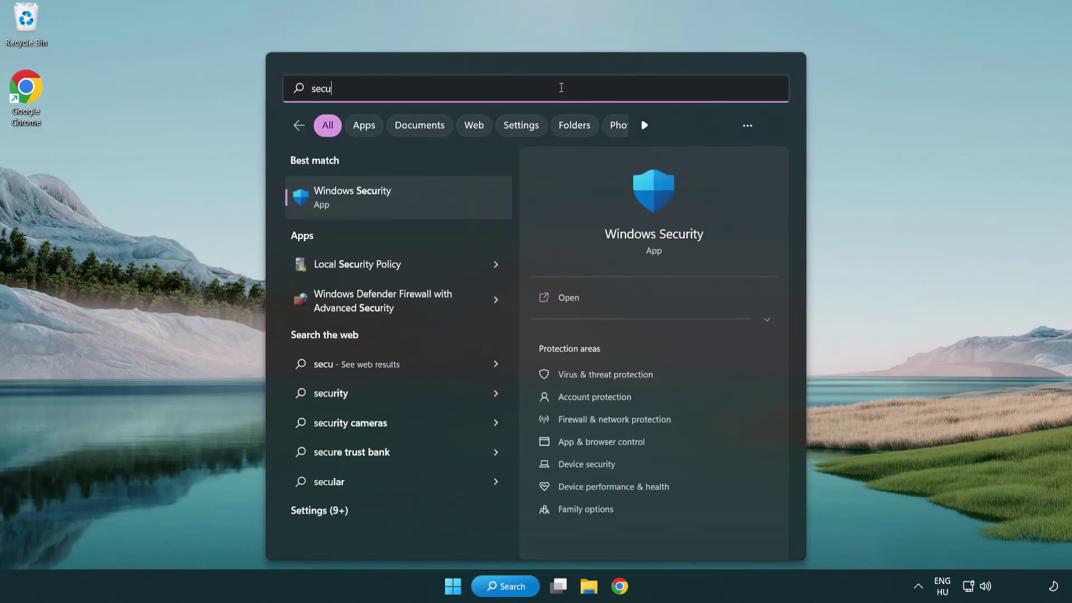
{"action": "type", "text": "rity"}
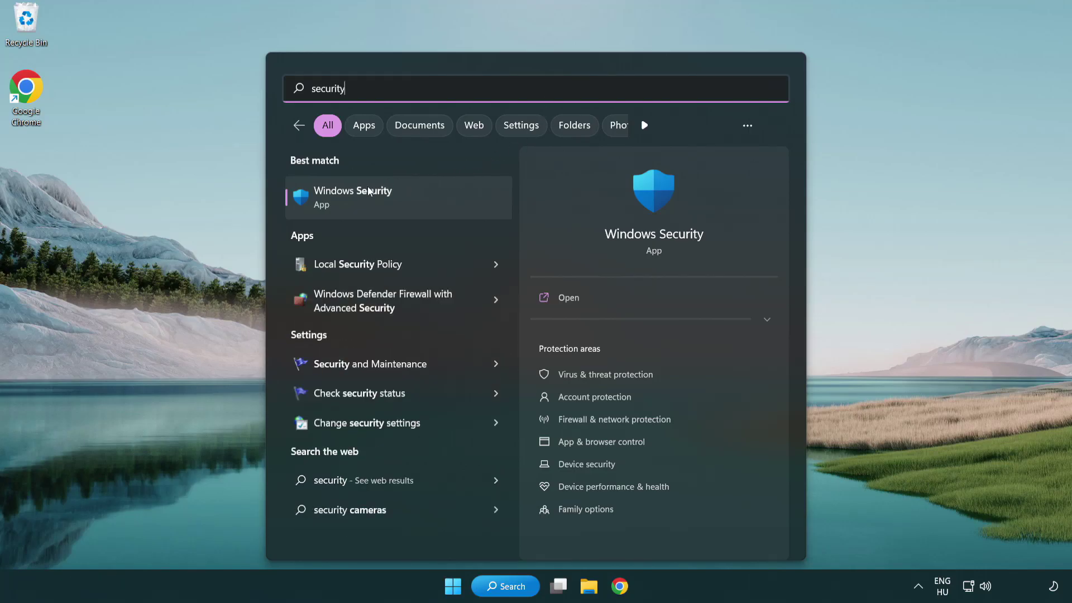
{"action": "left_click", "coordinate": [439, 207]}
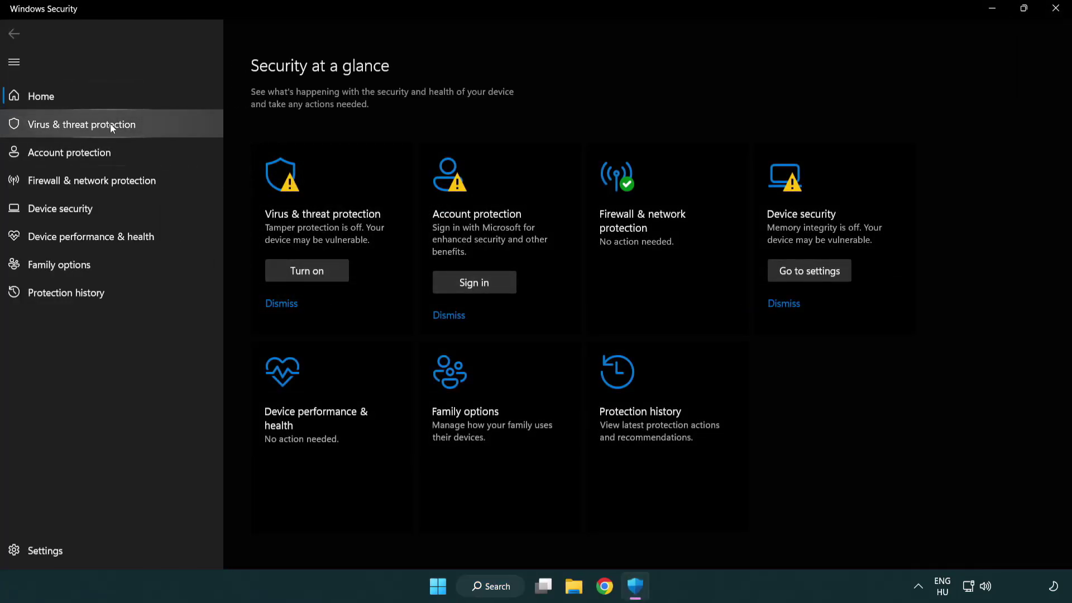
{"action": "left_click", "coordinate": [162, 124]}
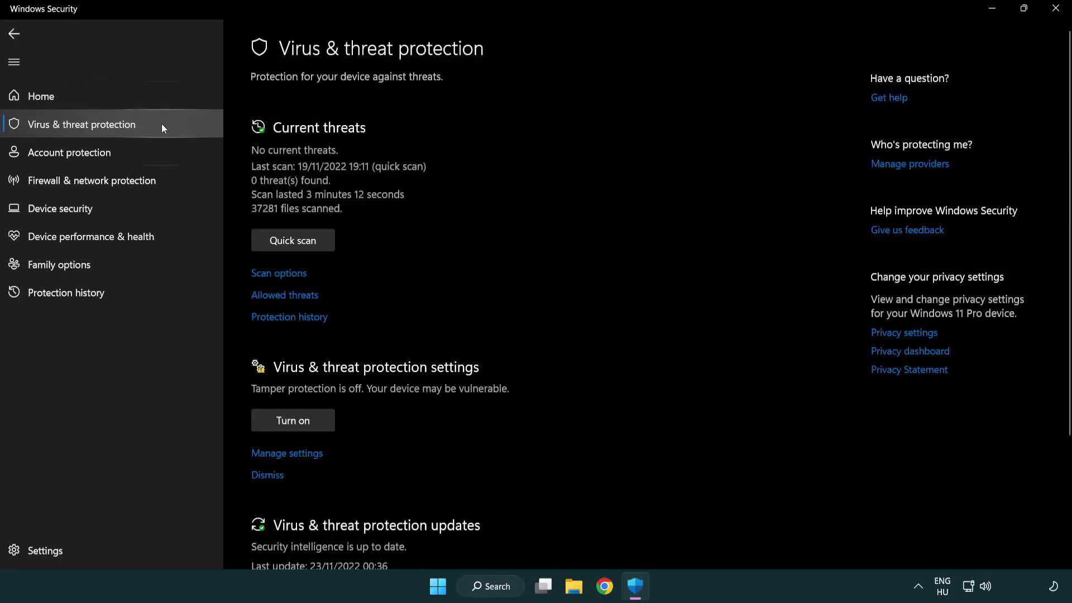
{"action": "scroll", "coordinate": [301, 240], "scroll_direction": "down", "scroll_amount": 1}
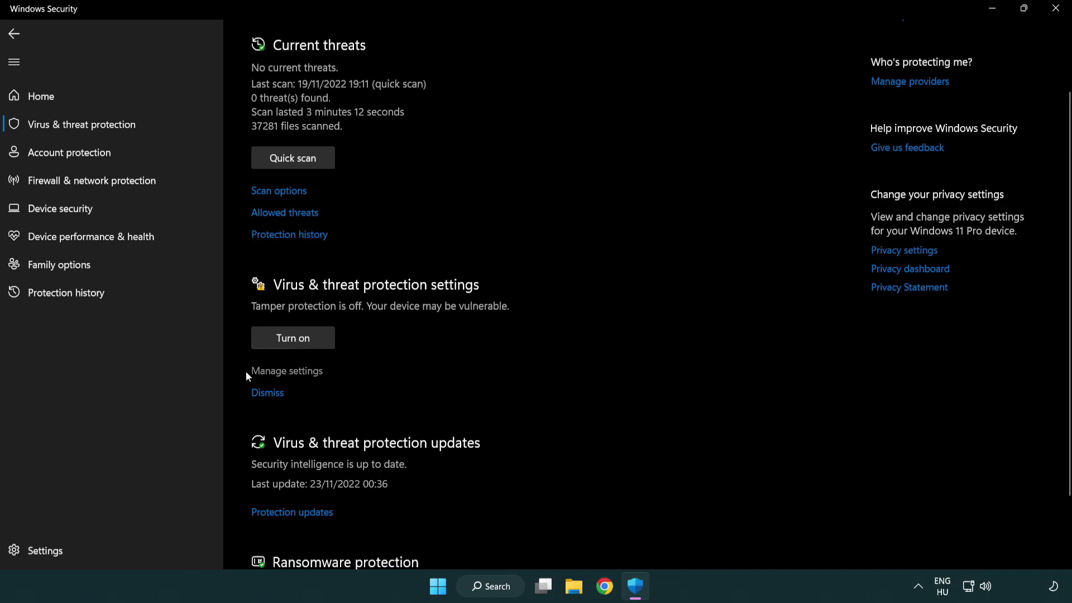
{"action": "left_click", "coordinate": [285, 372]}
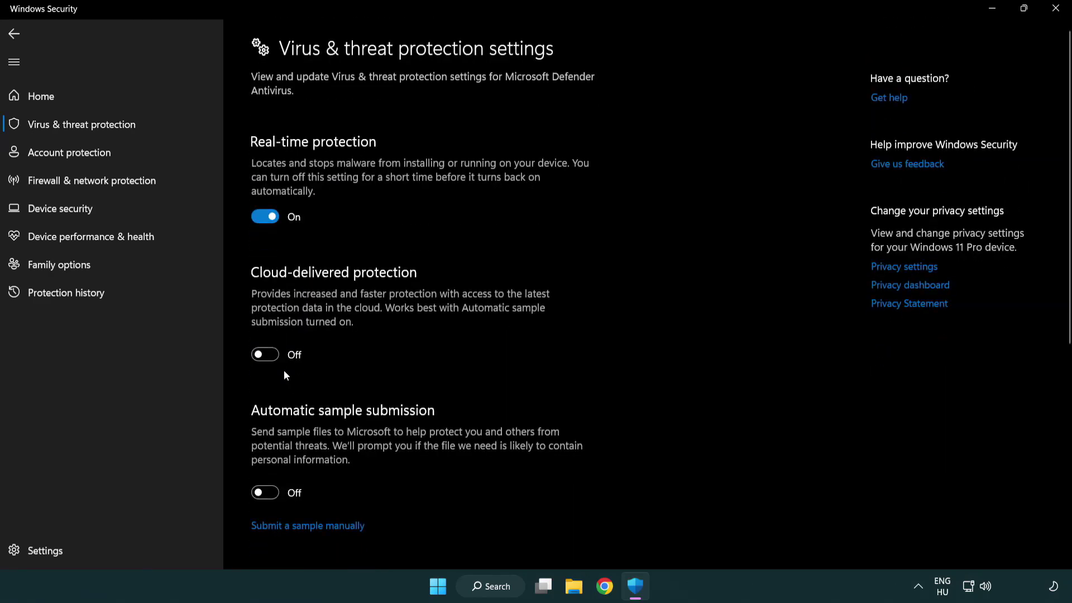
{"action": "scroll", "coordinate": [285, 371], "scroll_direction": "down", "scroll_amount": 5}
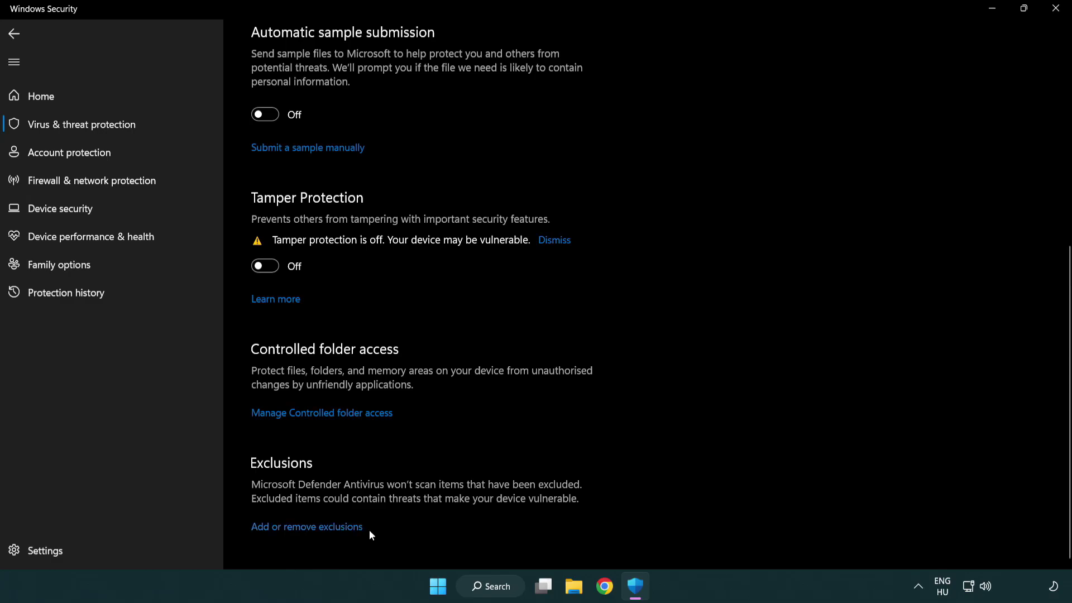
Step: Begin adding a File exclusion and navigate up to This PC in the file picker
{"action": "left_click", "coordinate": [311, 527]}
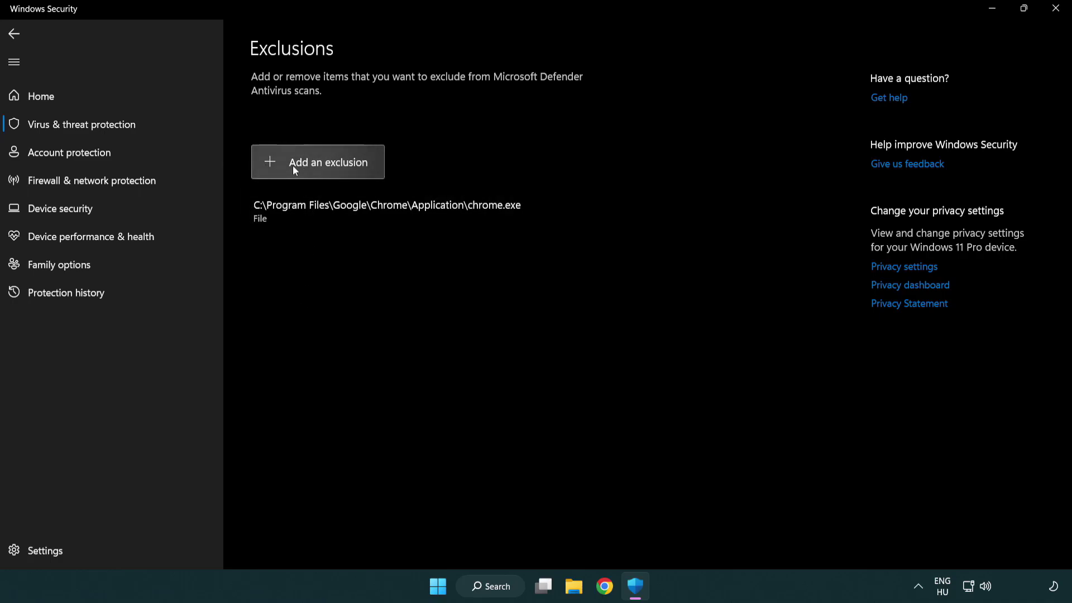
{"action": "left_click", "coordinate": [320, 163]}
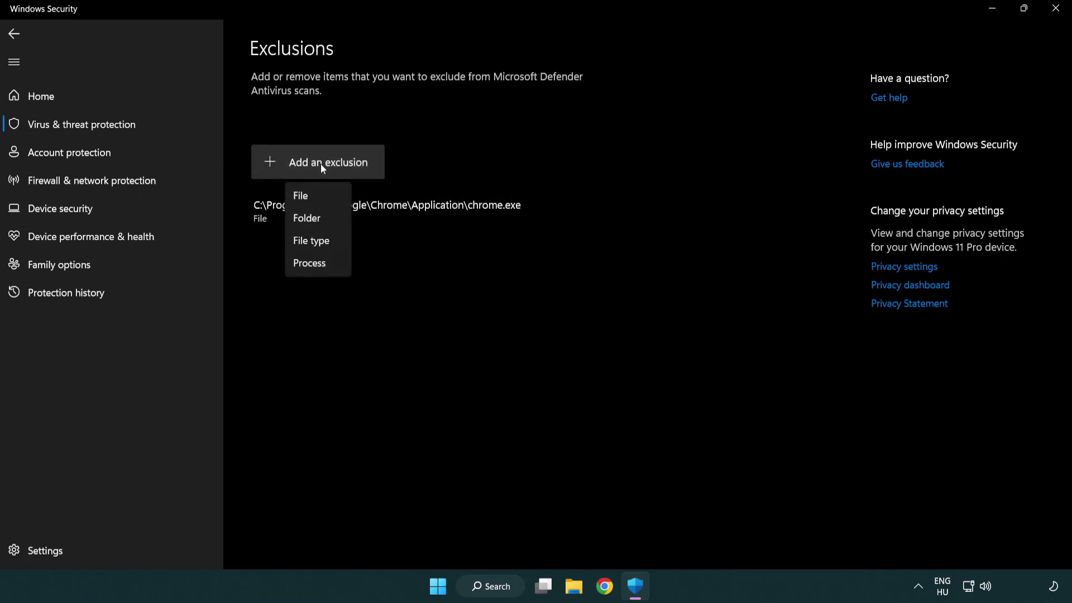
{"action": "left_click", "coordinate": [322, 196]}
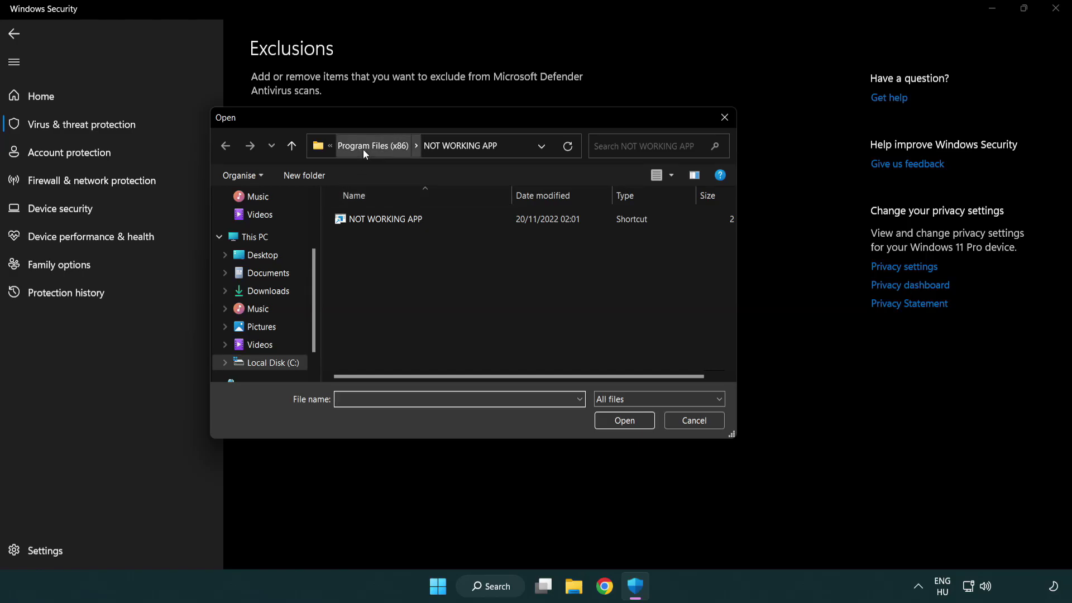
{"action": "left_click", "coordinate": [362, 147]}
{"action": "left_click", "coordinate": [367, 149]}
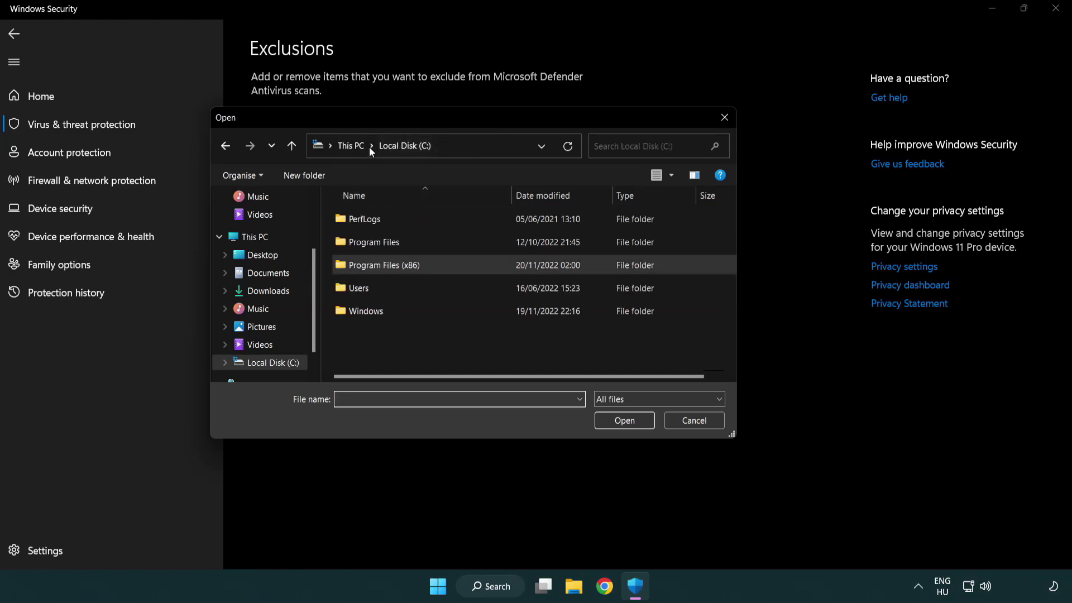
{"action": "left_click", "coordinate": [361, 148]}
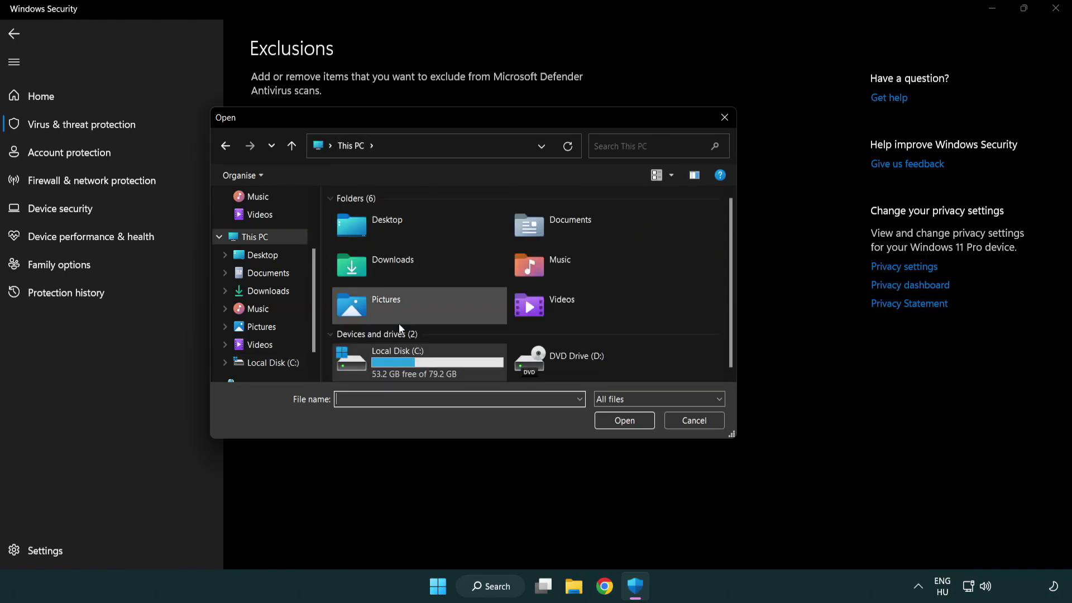
Step: Exclude the shortcut in C:\Program Files (x86)\NOT WORKING APP, then close Windows Security
{"action": "double_click", "coordinate": [391, 368]}
{"action": "double_click", "coordinate": [391, 263]}
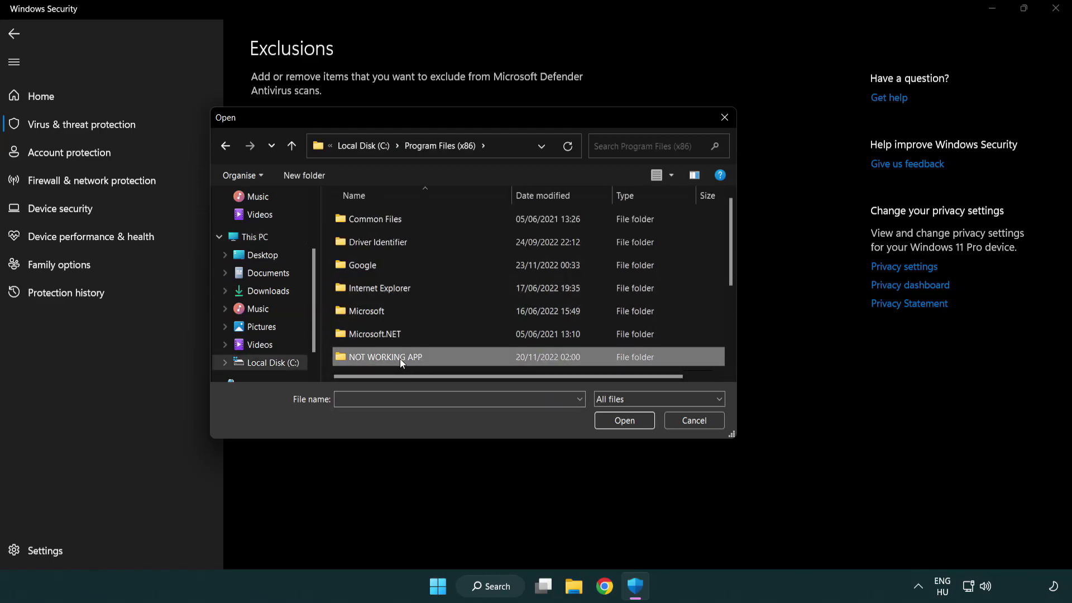
{"action": "double_click", "coordinate": [400, 360]}
{"action": "left_click", "coordinate": [377, 218]}
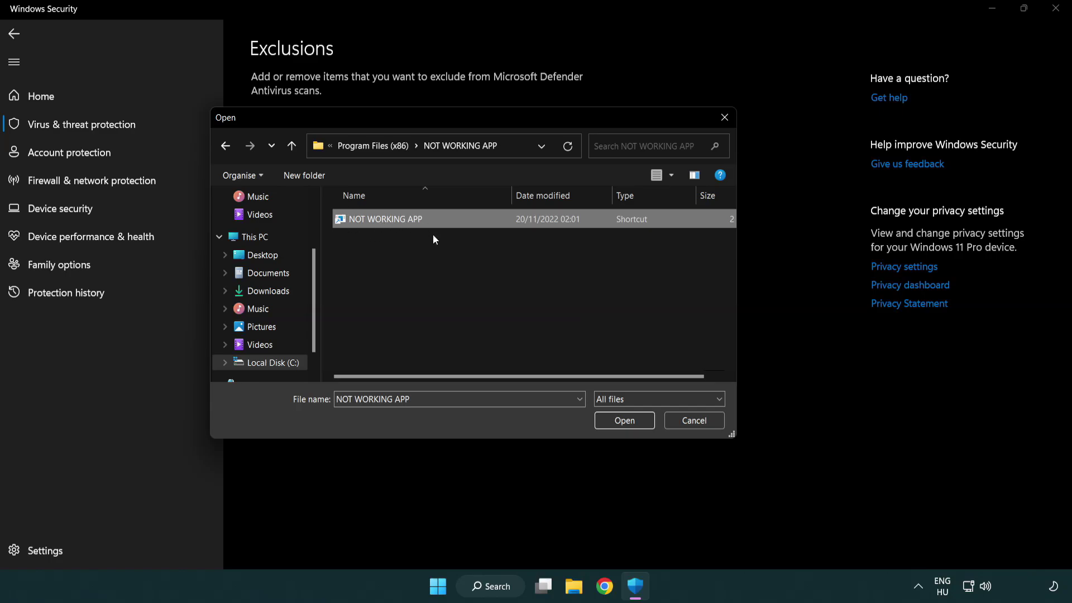
{"action": "left_click", "coordinate": [623, 422]}
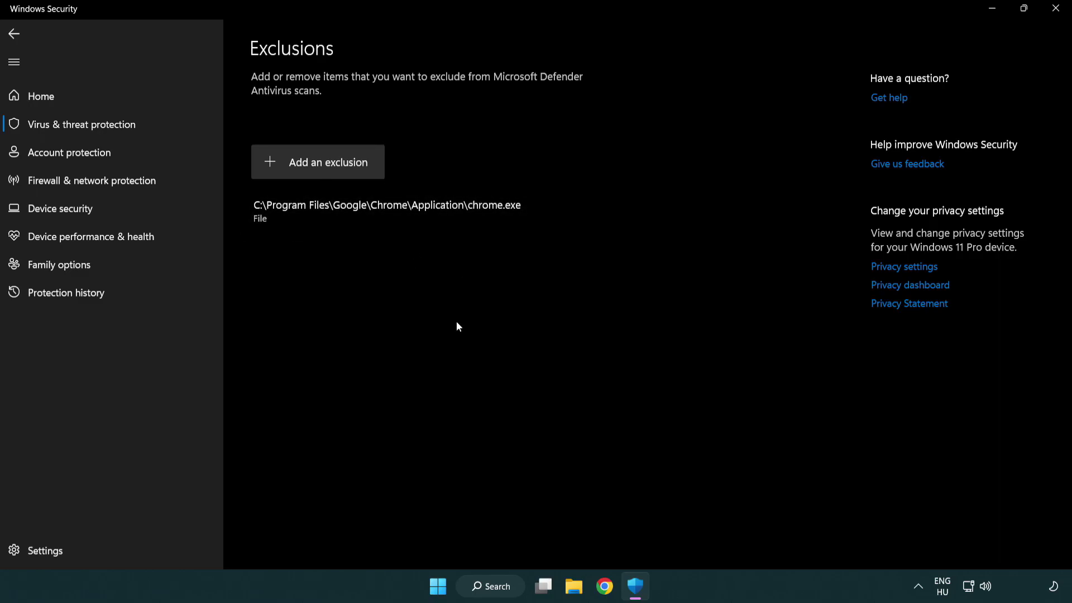
{"action": "left_click", "coordinate": [1057, 10]}
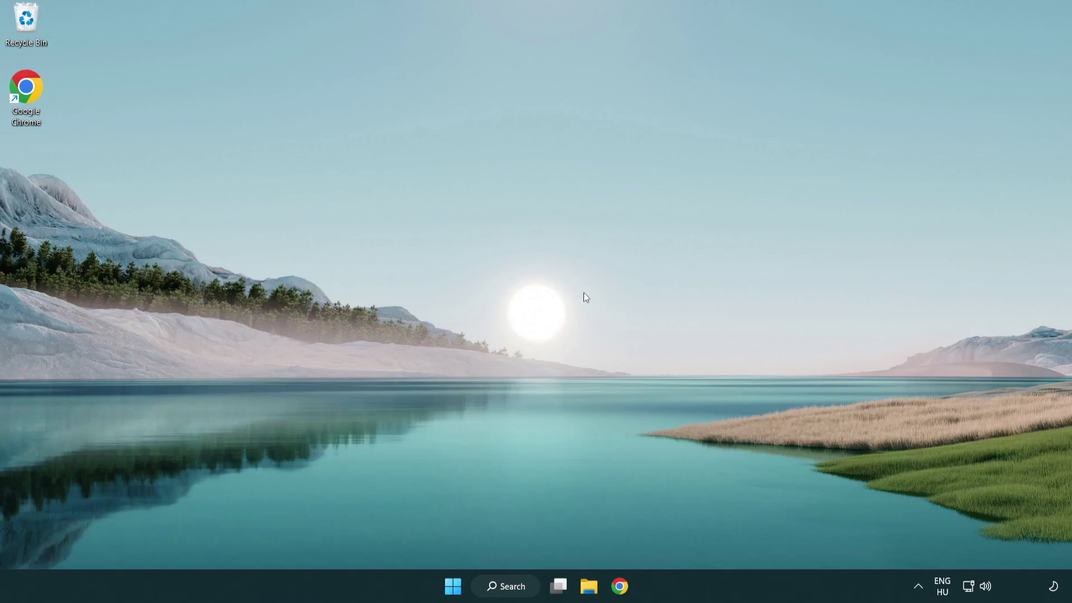
{"action": "left_click", "coordinate": [441, 589]}
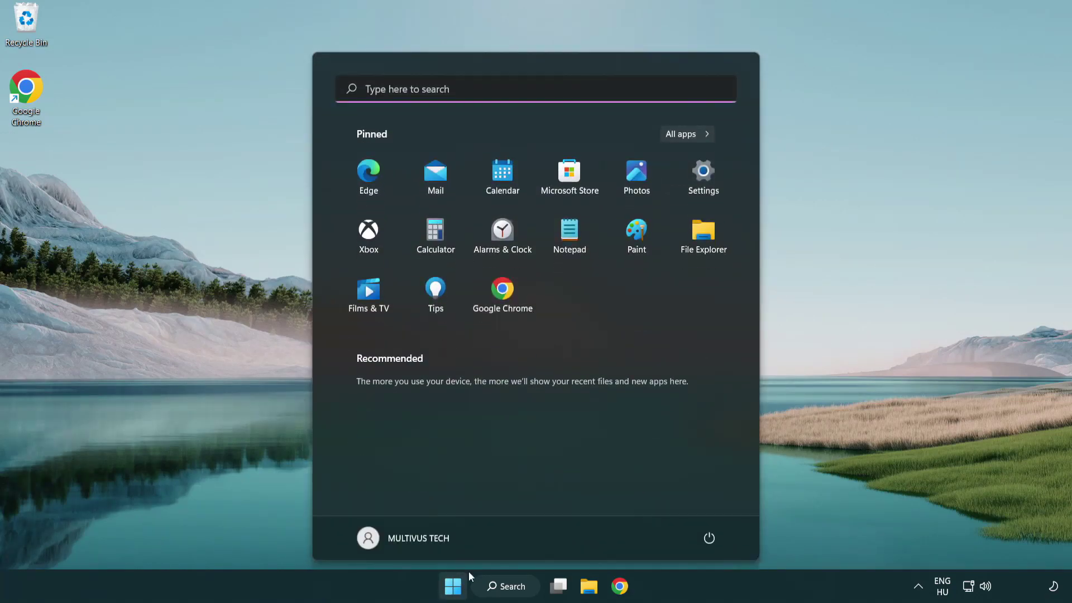